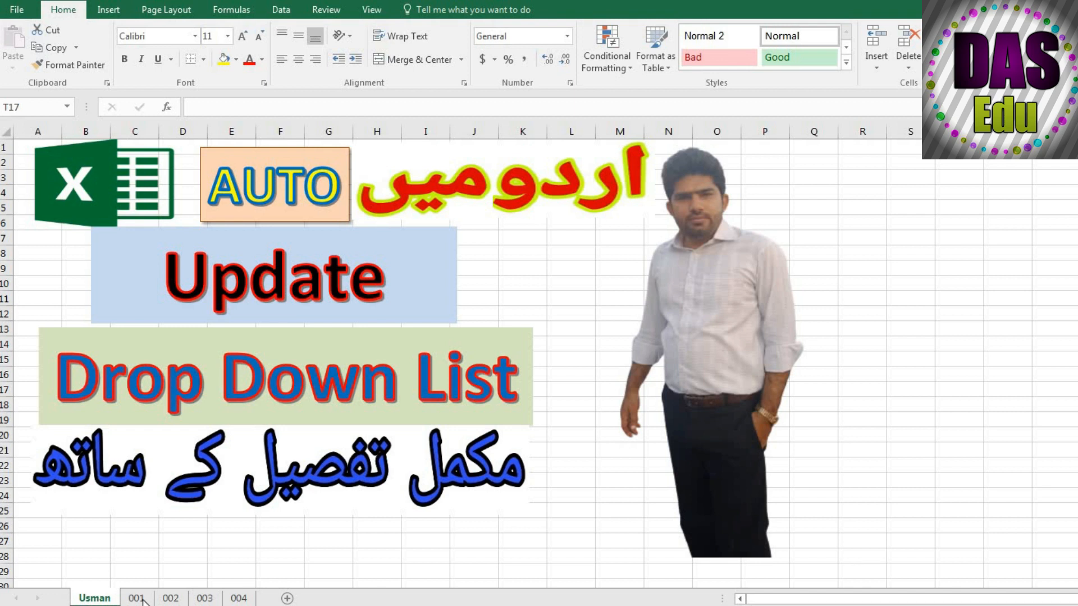
Go to sheet 001 and choose Printer from the drop-down list in cell D2
left_click(136, 598)
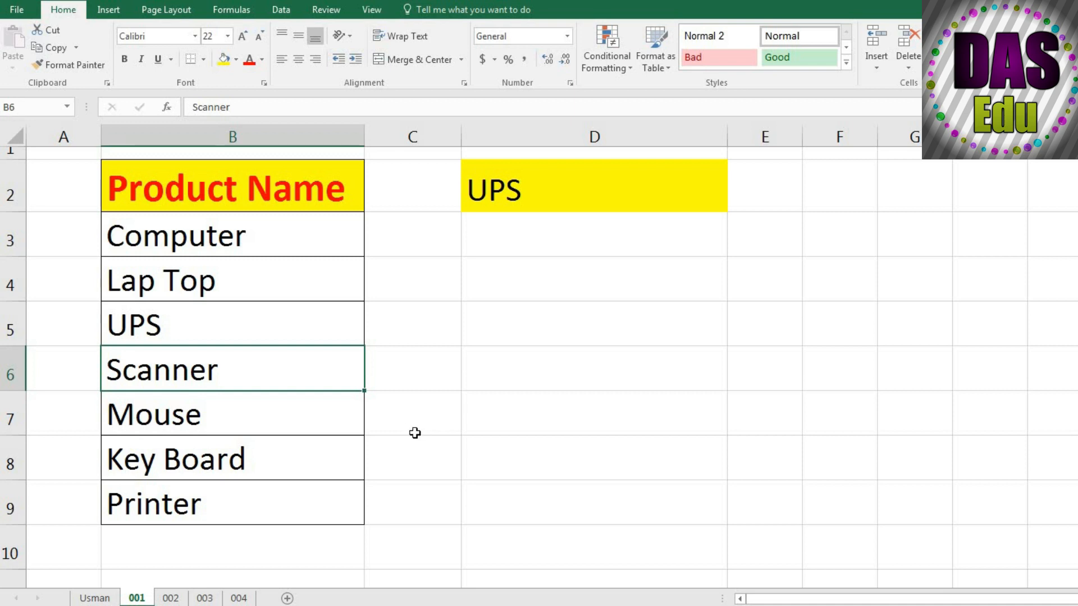
left_click(481, 333)
left_click_drag(228, 198, 260, 500)
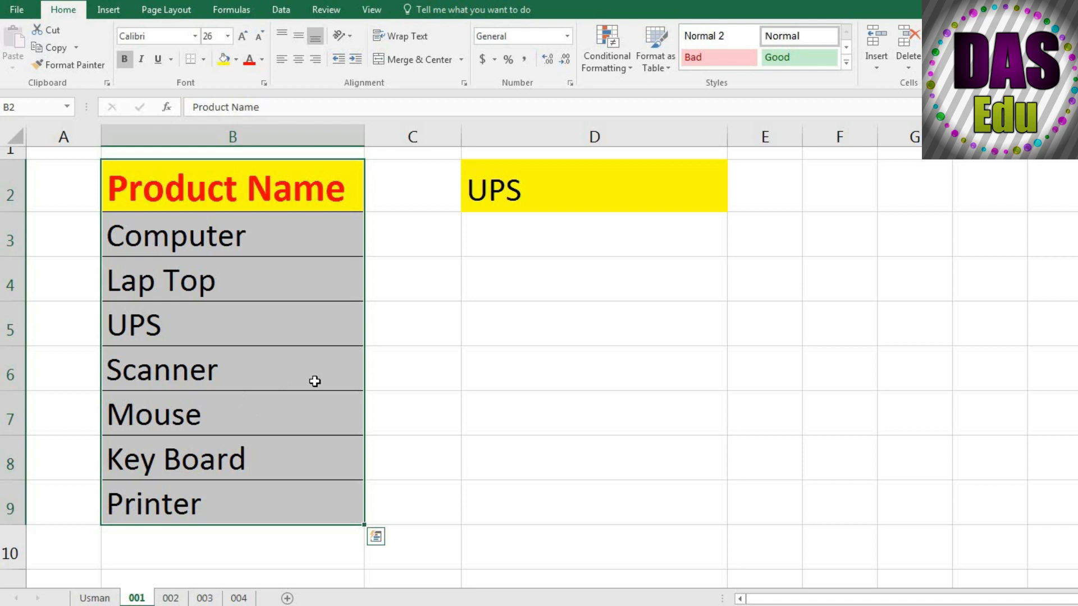
left_click(528, 281)
left_click(563, 200)
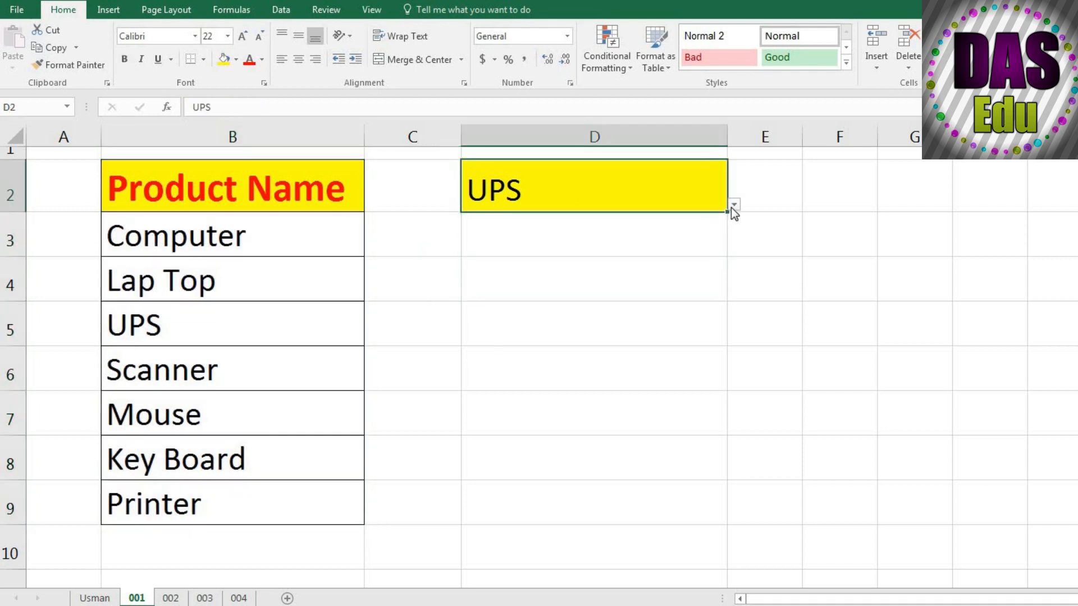
left_click(733, 205)
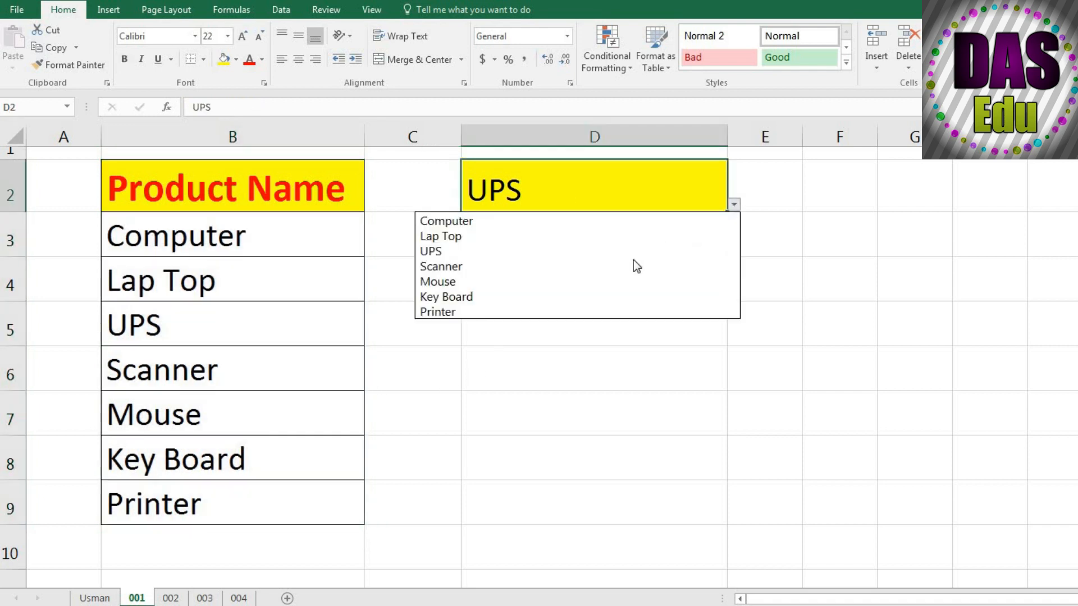
left_click(467, 313)
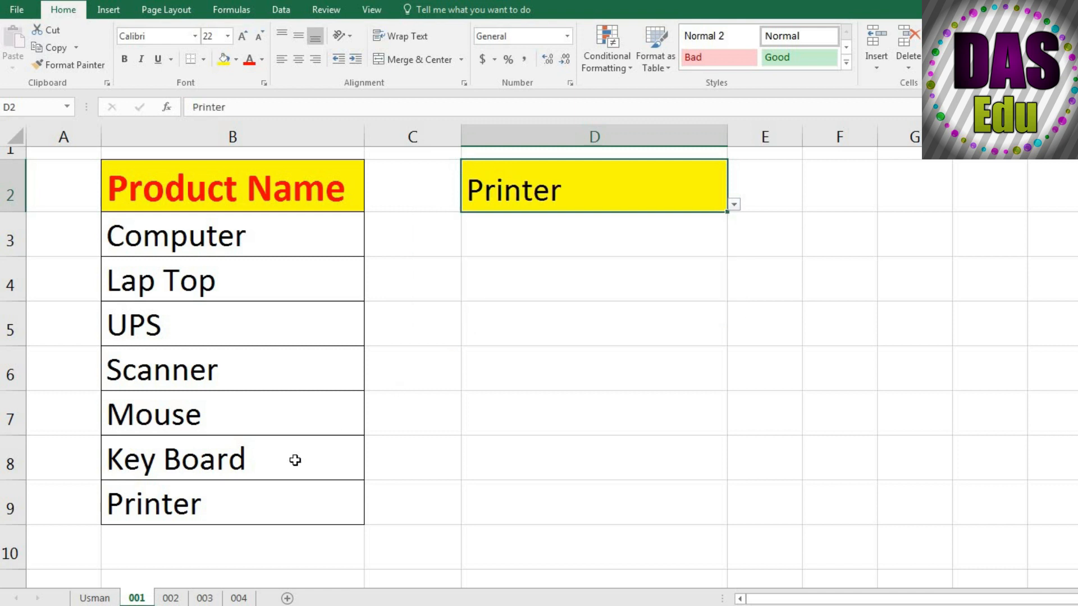
Add LED as a new product in cell B10, directly below Printer
left_click(163, 547)
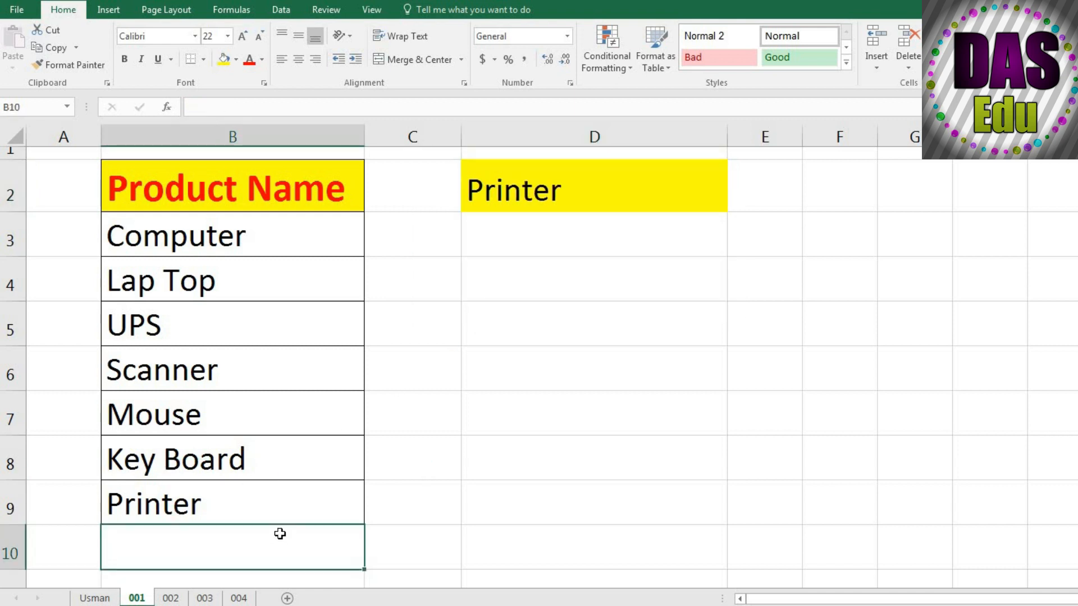
type("LED")
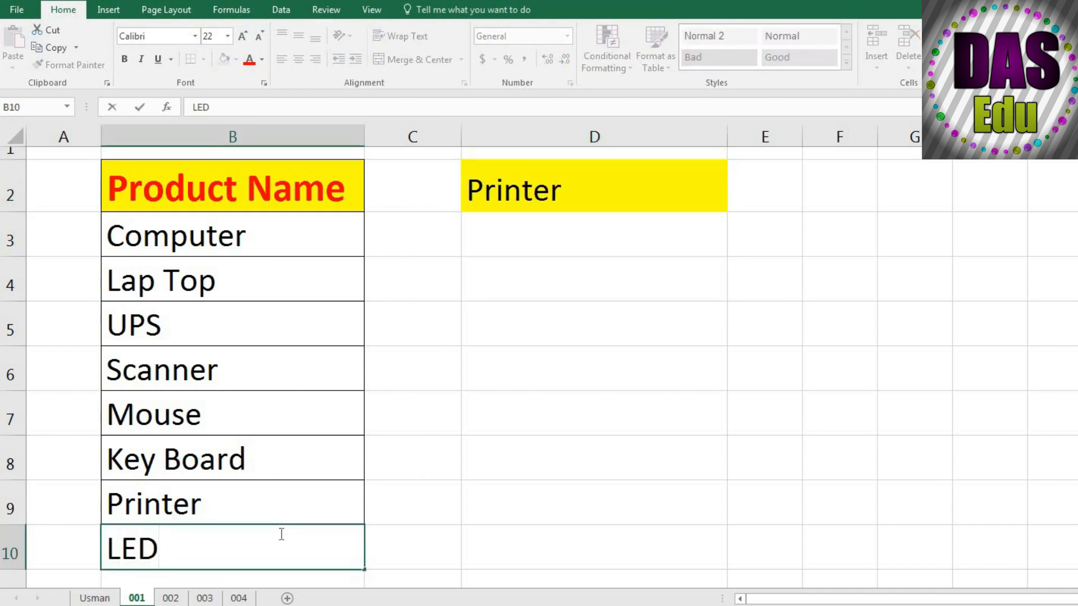
key("Up")
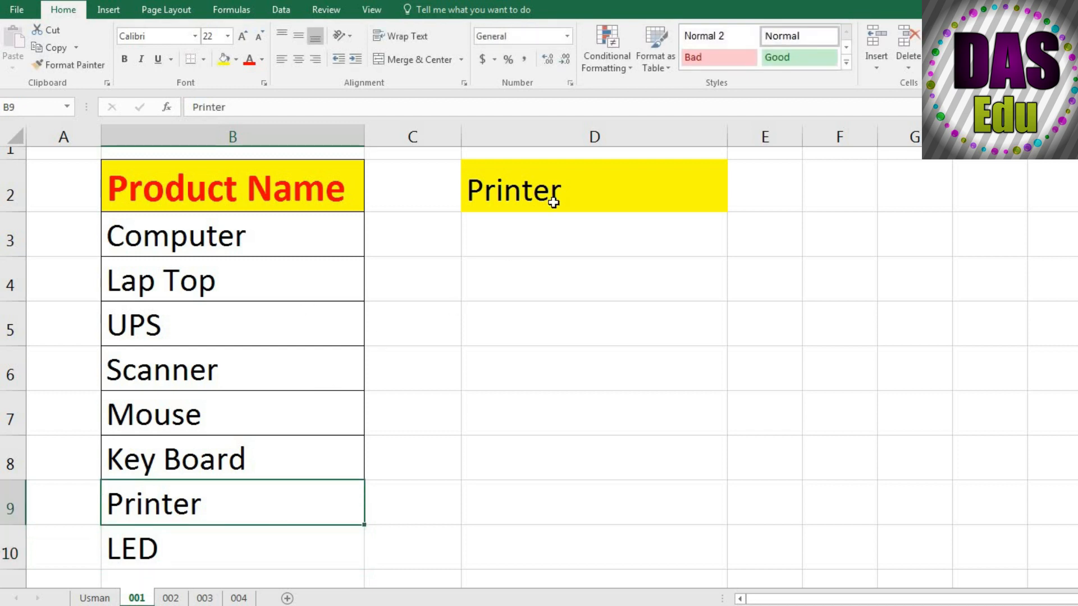
Check the drop-down list in cell D2 for the added LED entry, leaving the selection as it is
left_click(632, 203)
left_click(734, 205)
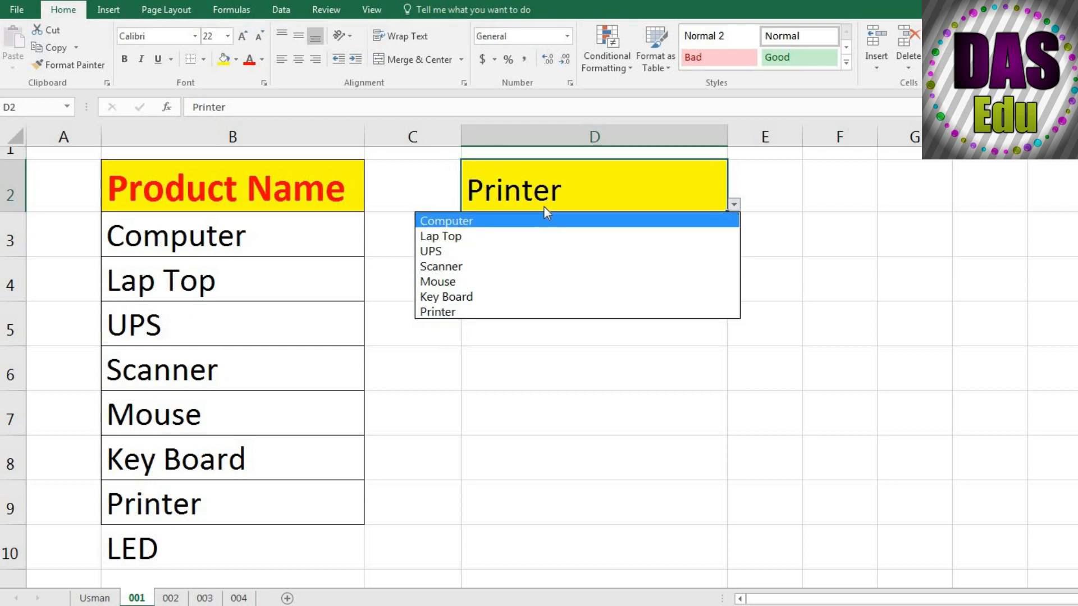
key("Down")
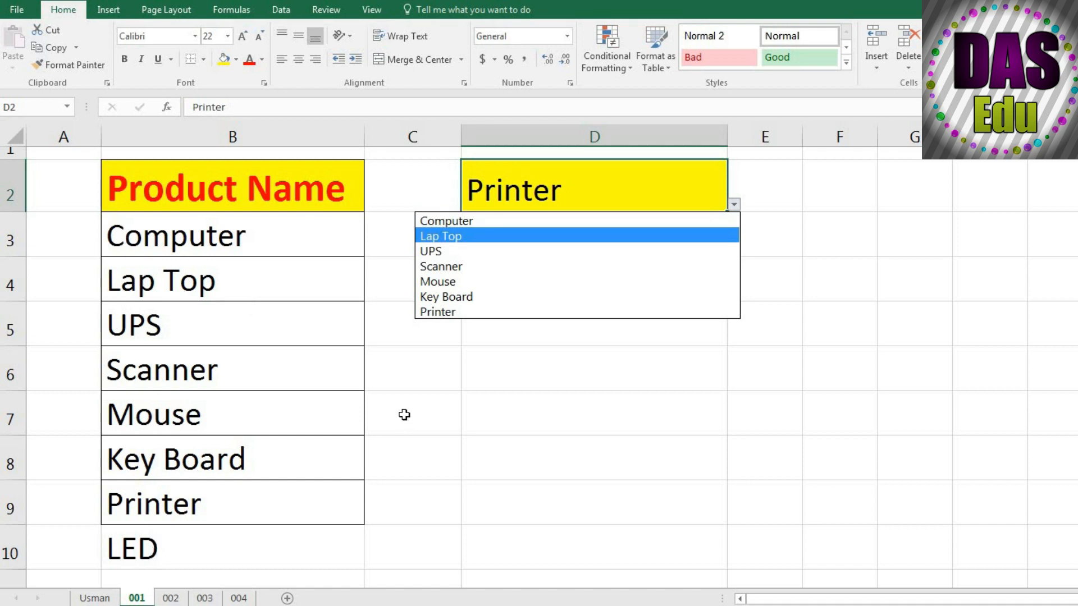
key("Escape")
Switch to sheet 002 and choose Printer from the drop-down list in cell D2
left_click(171, 598)
left_click(439, 280)
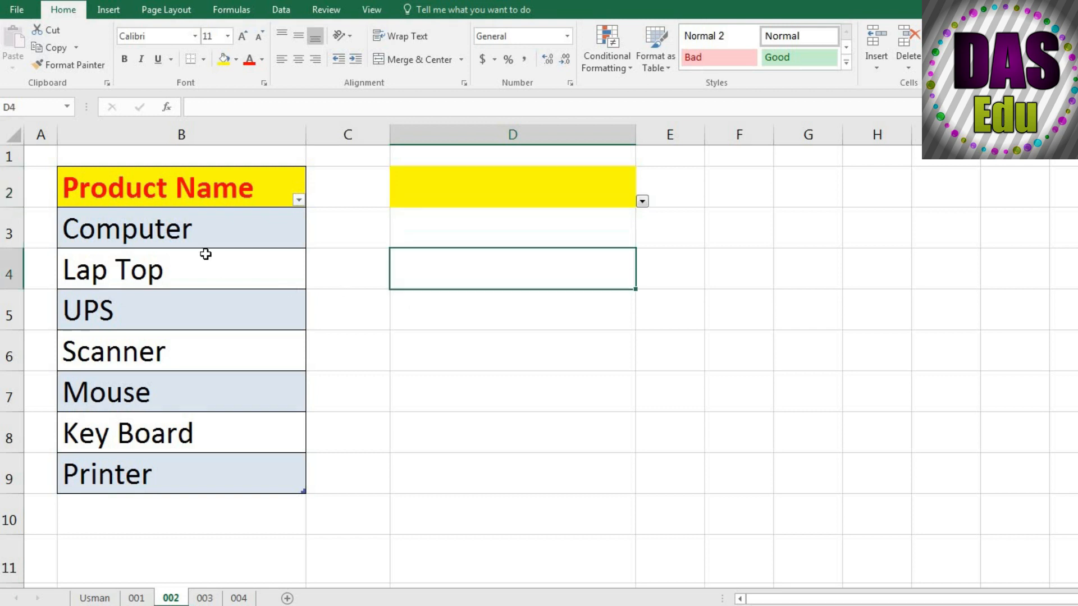
left_click(628, 203)
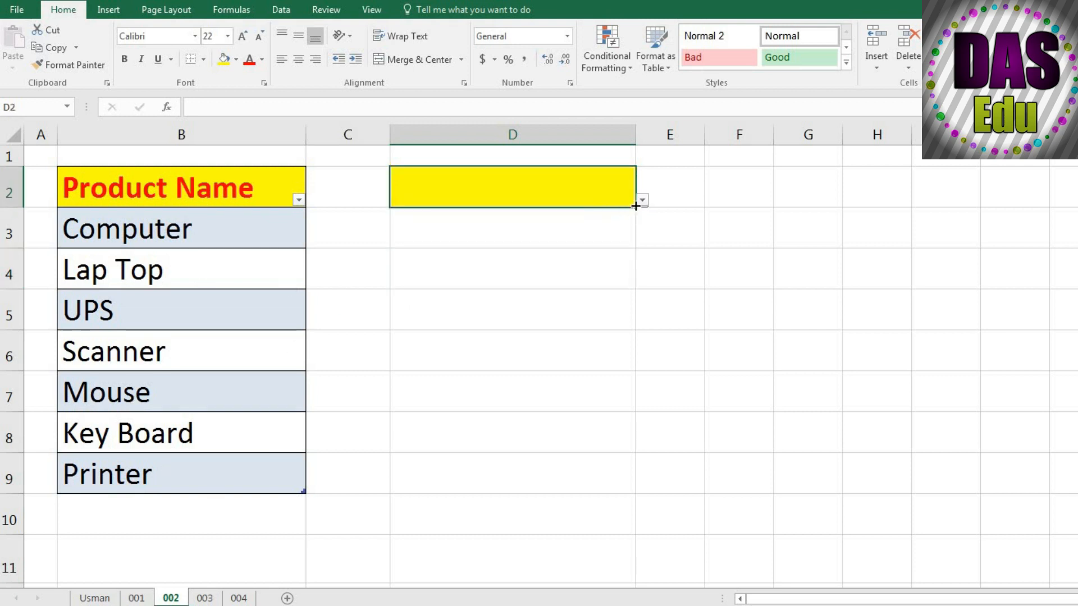
left_click(642, 201)
left_click(443, 300)
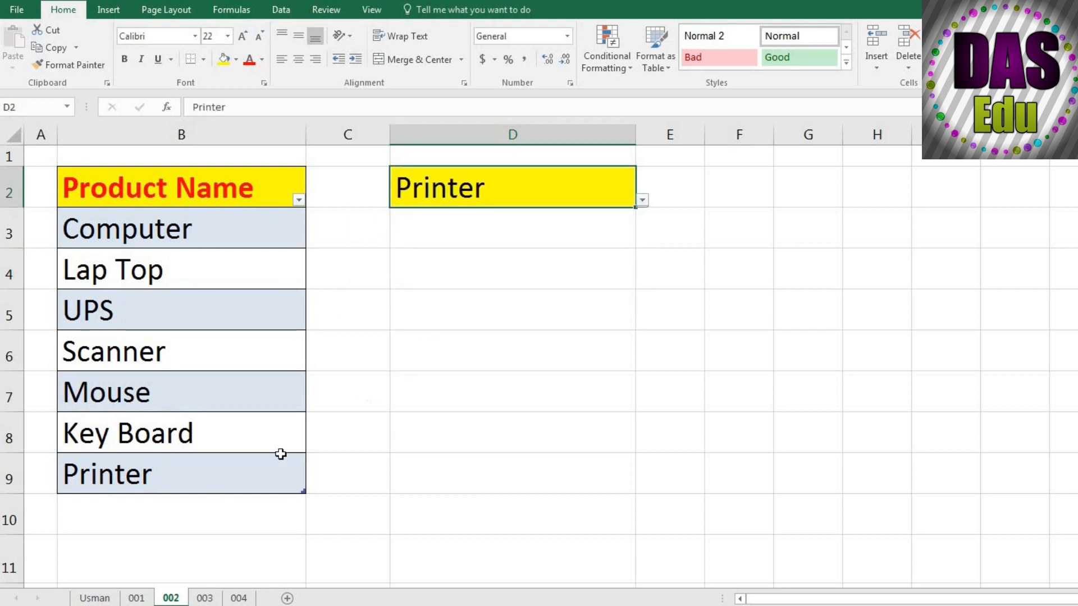
Extend the product table on sheet 002 with LED in cell B10
left_click(148, 503)
left_click(156, 477)
key("Down")
type("LED")
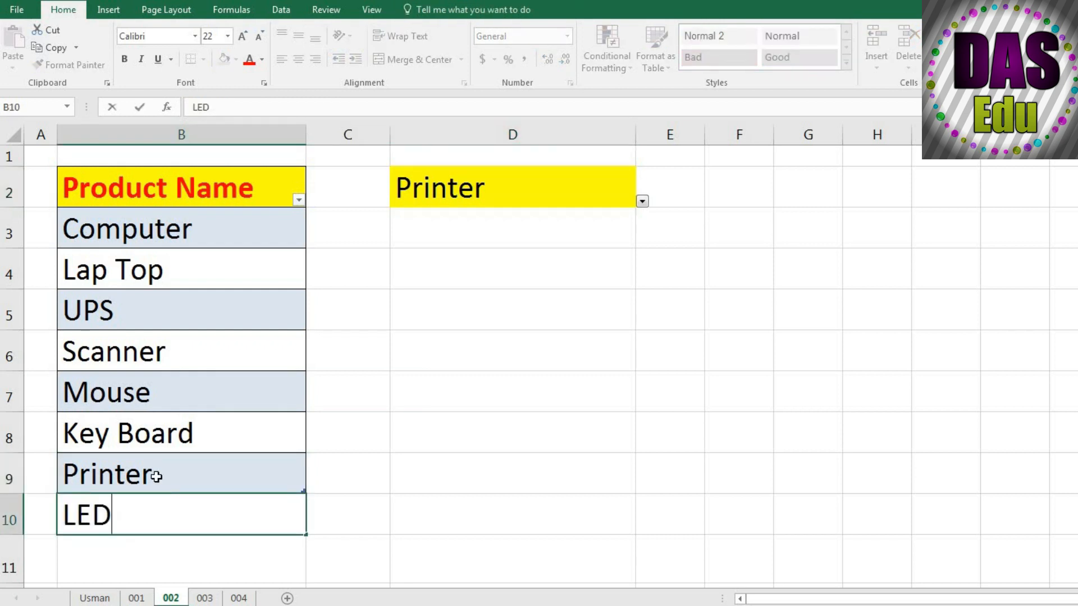
left_click(157, 476)
Choose LED from the drop-down list in cell D2 of sheet 002
left_click(588, 202)
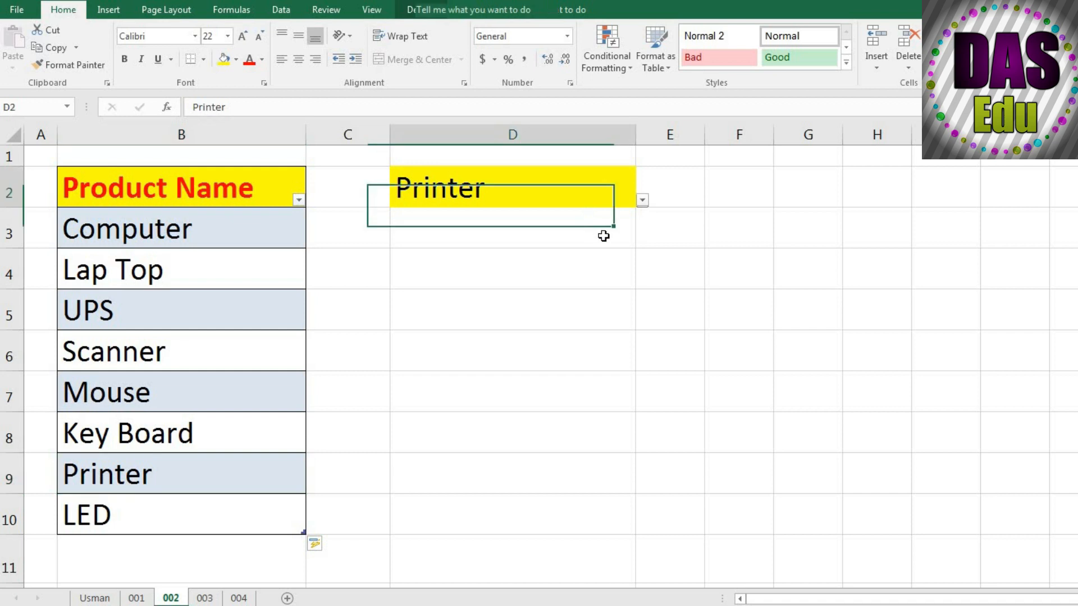
left_click(642, 201)
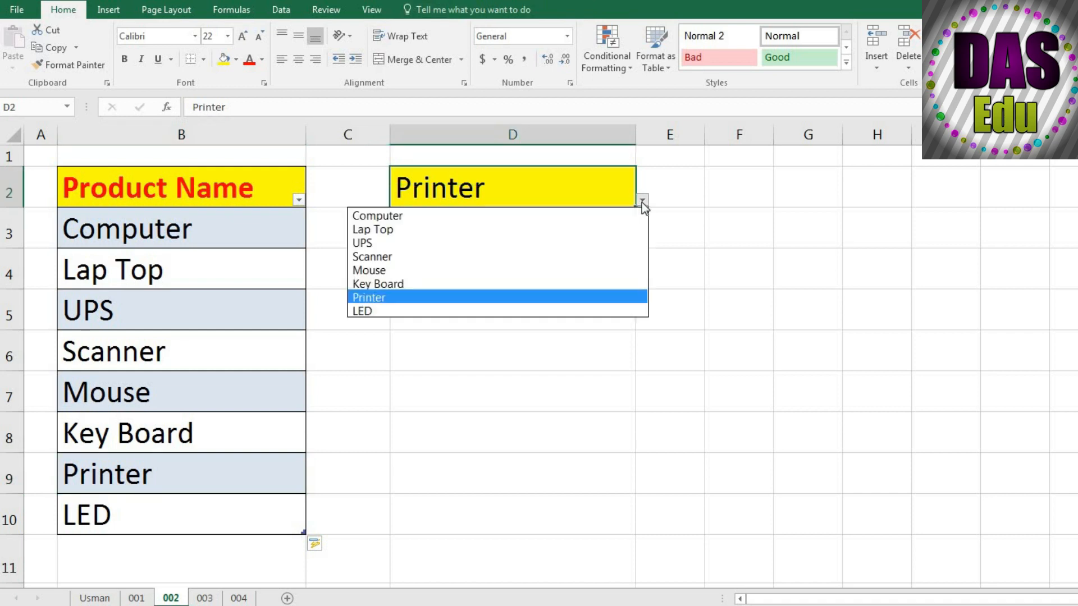
left_click(410, 306)
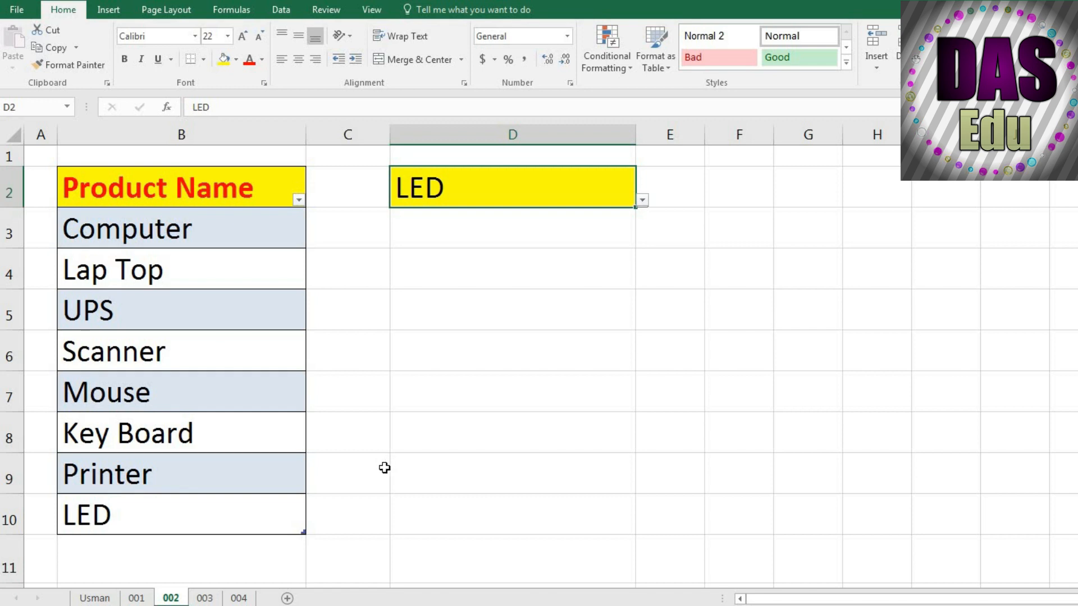
Switch to sheet 003 and choose UPS from the drop-down list in cell D2
left_click(204, 598)
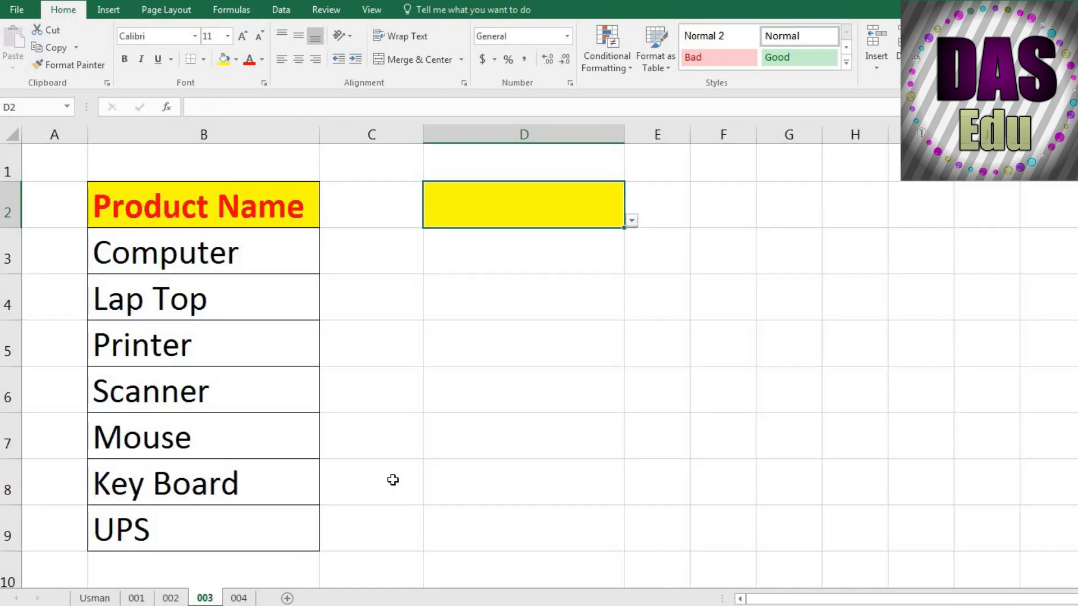
left_click(425, 422)
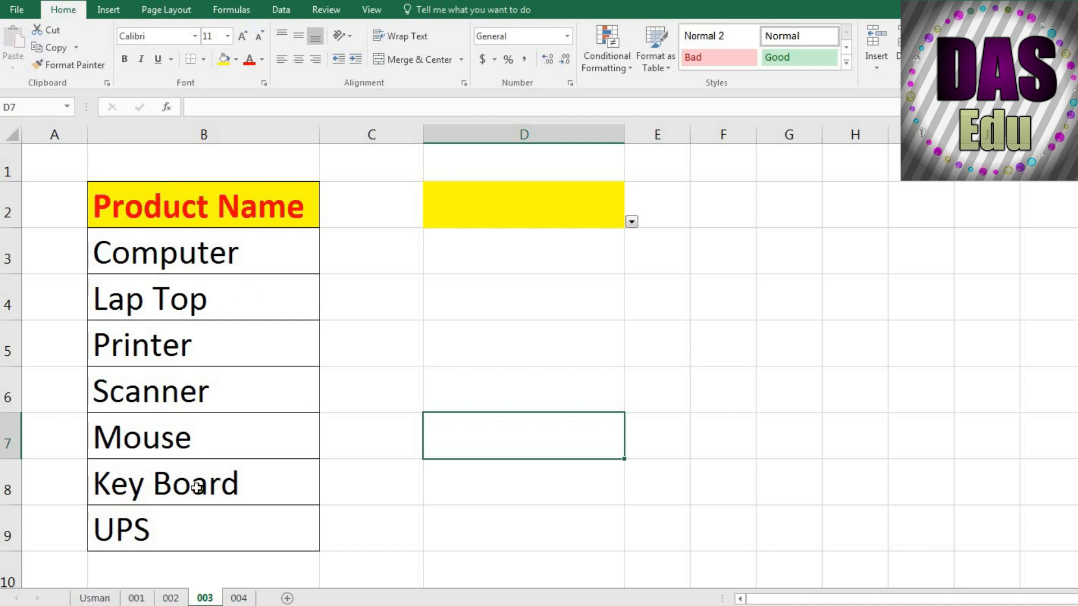
left_click(456, 346)
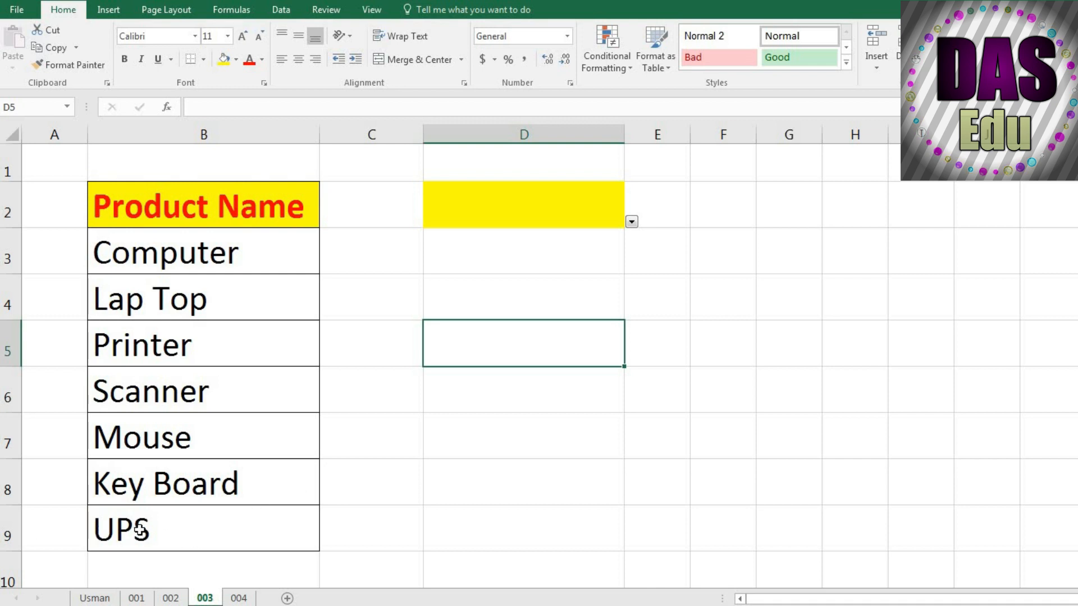
left_click(582, 224)
left_click(634, 224)
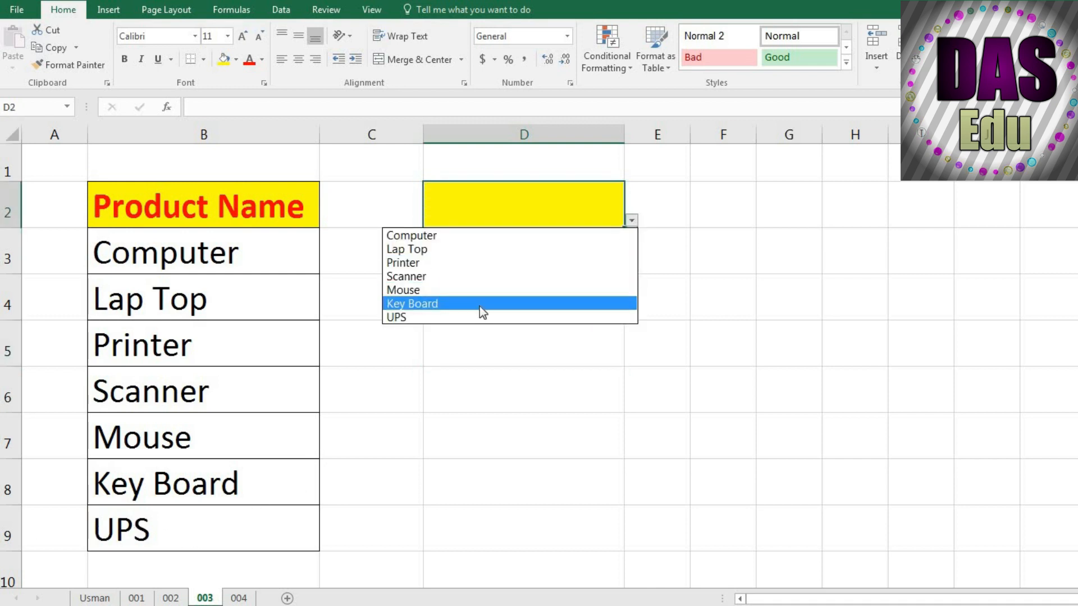
left_click(473, 374)
left_click(470, 388)
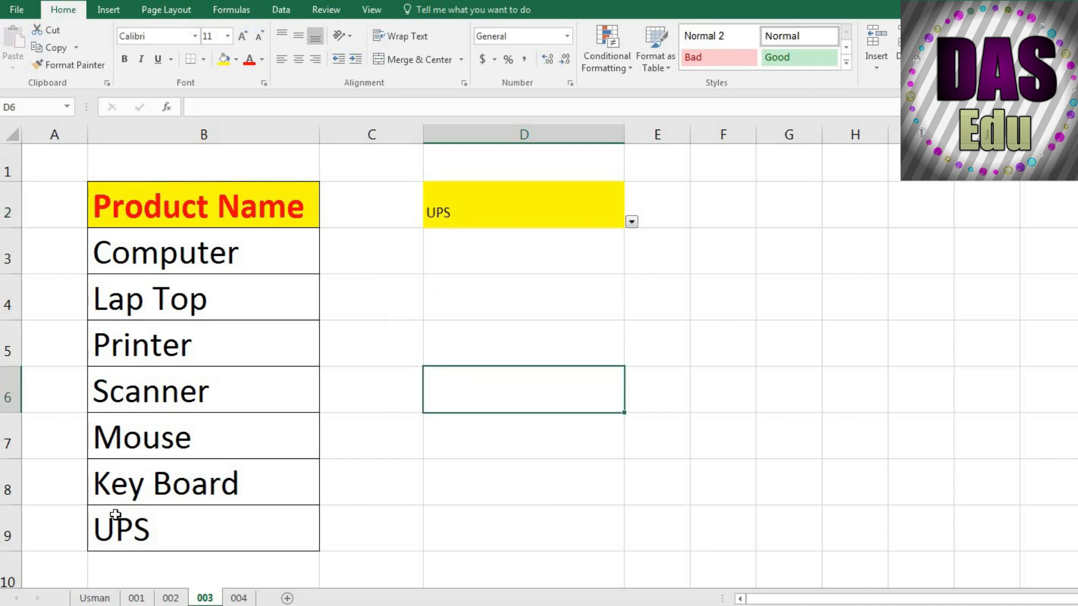
Increase the font size of cell D2 on sheet 003 to 20
key("Up")
key("Up")
key("Up")
key("Up")
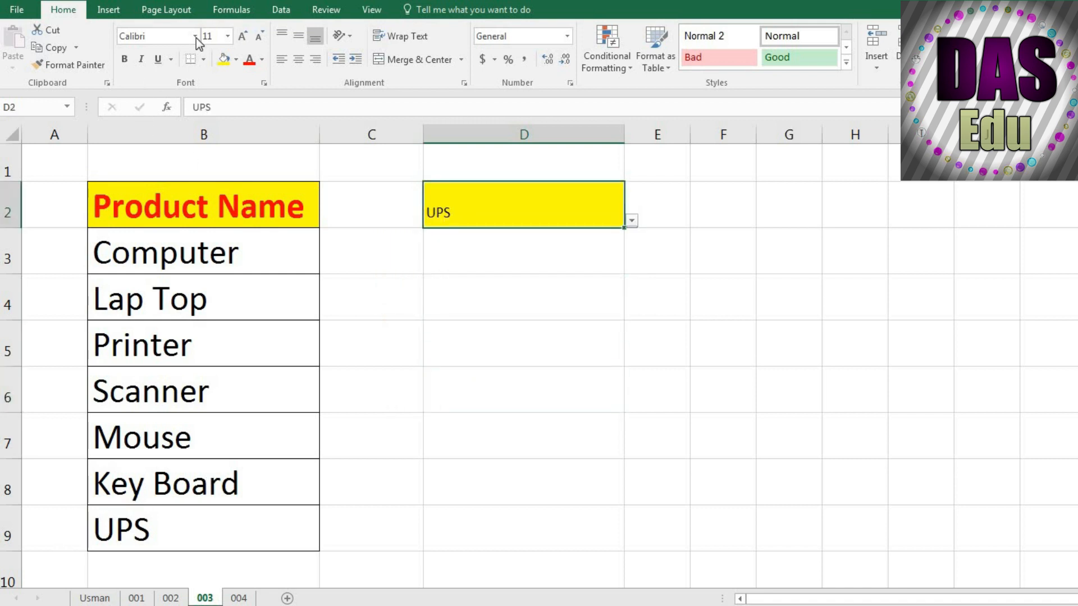
left_click(239, 37)
left_click(240, 37)
left_click(239, 37)
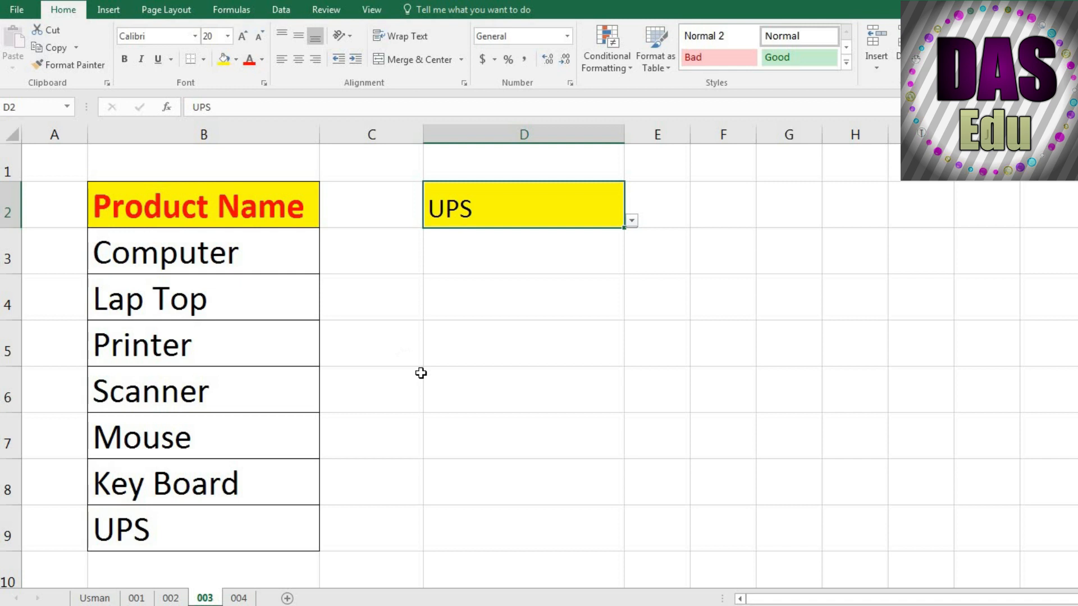
left_click(420, 374)
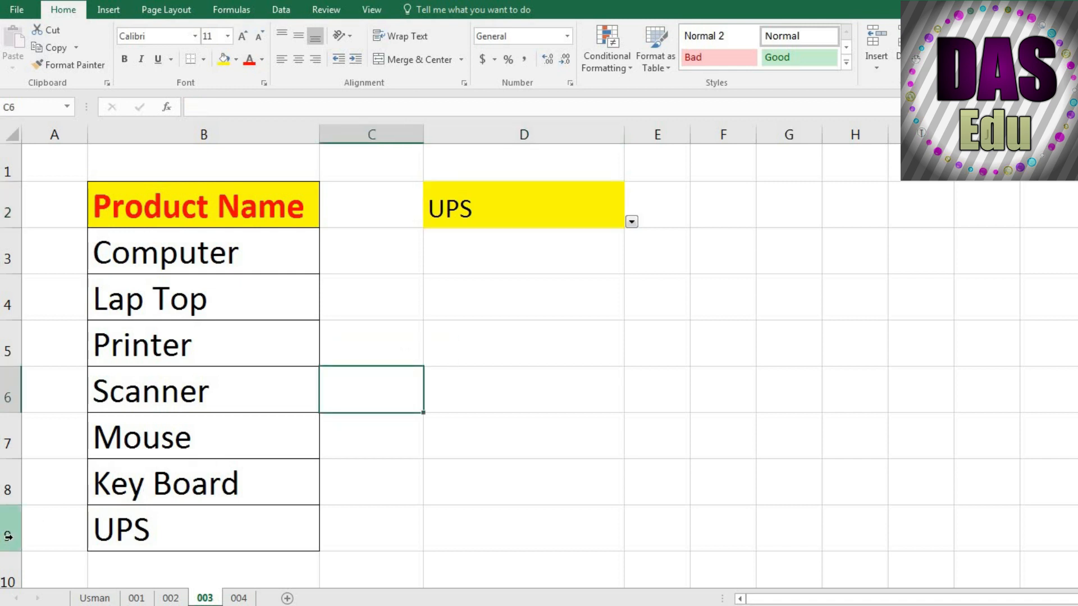
Insert a blank row above UPS, the last product in the list
left_click(94, 531)
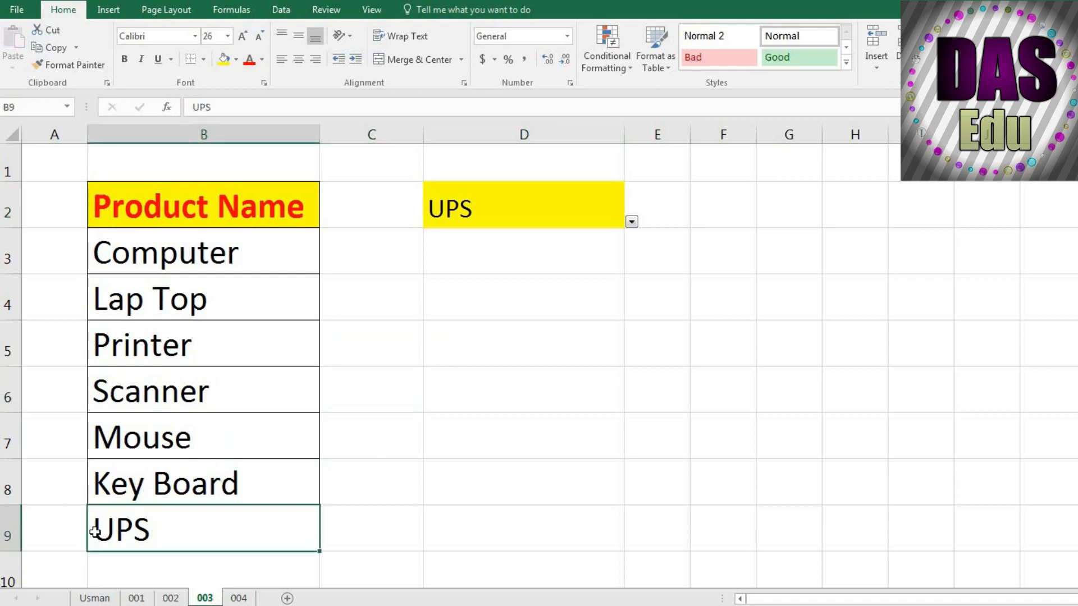
right_click(8, 535)
left_click(50, 415)
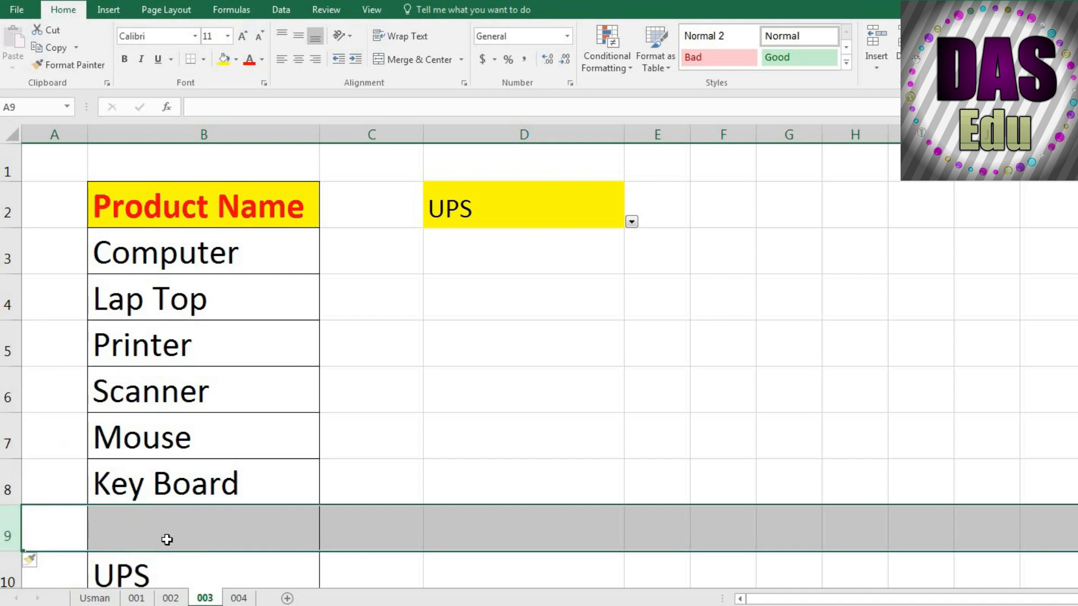
Enter POWER CABLE as a product in the empty cell B9
scroll(167, 546, "down", 1)
scroll(157, 492, "up", 1)
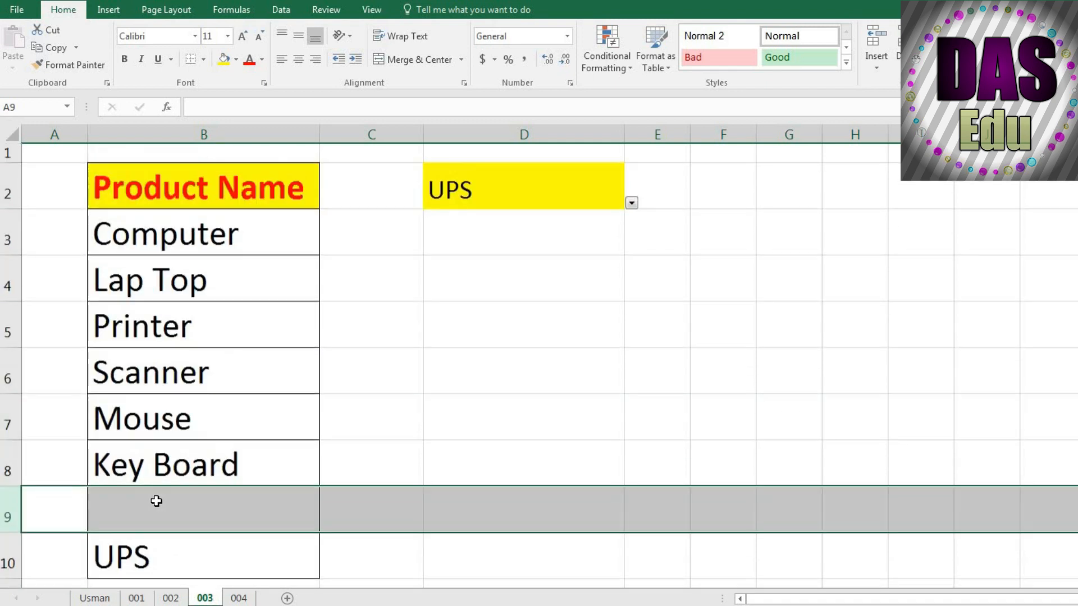
left_click(156, 536)
scroll(151, 464, "down", 1)
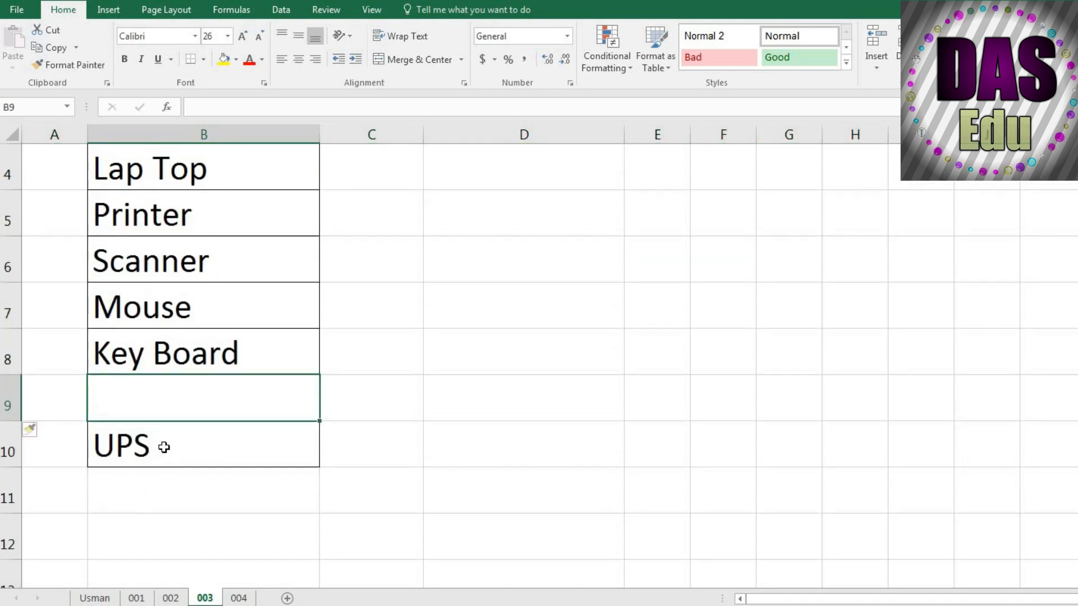
type("PO")
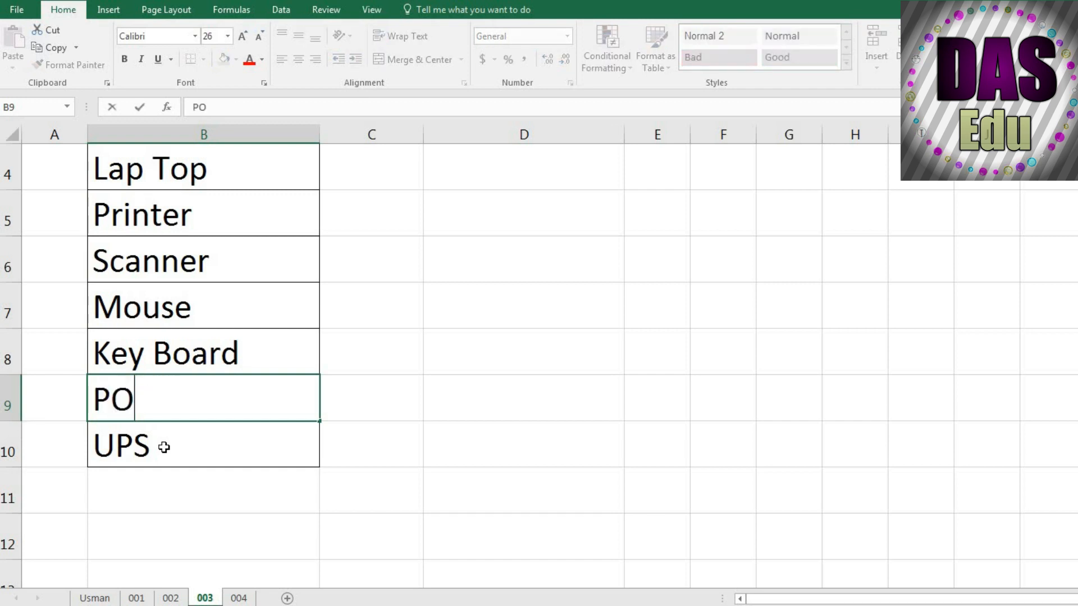
type("WER CABLE")
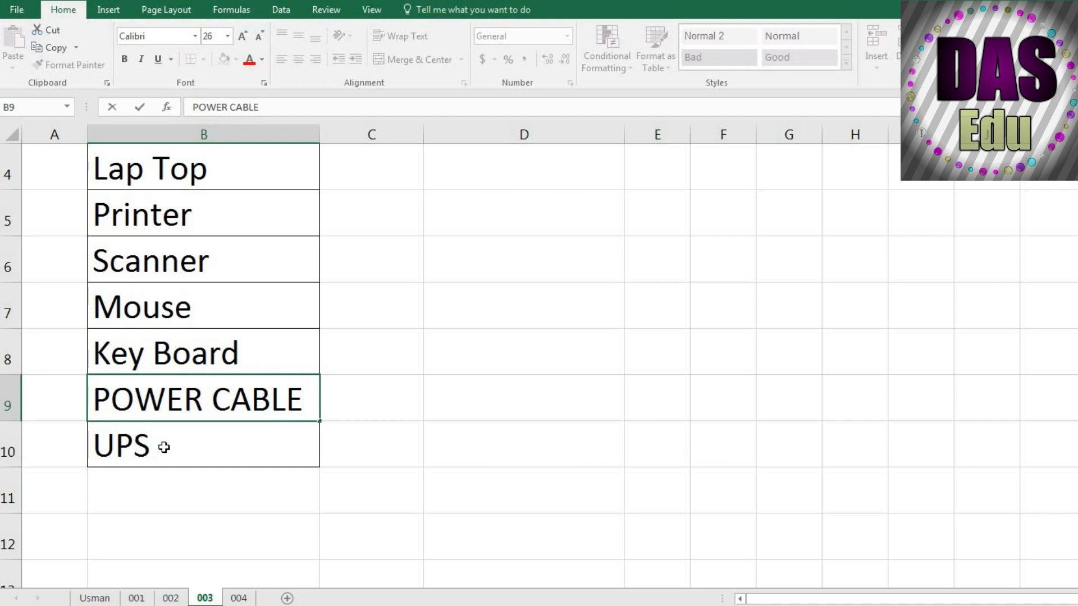
key("Up")
Choose POWER CABLE from the drop-down list in cell D2 of sheet 003
left_click(131, 448)
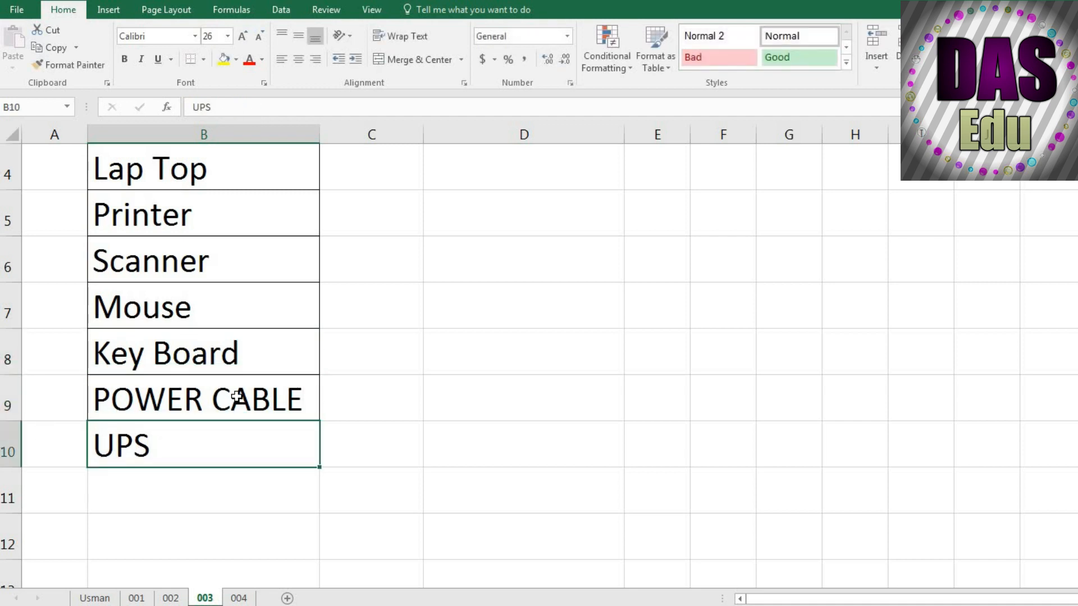
scroll(236, 397, "up", 1)
left_click(469, 219)
left_click(631, 222)
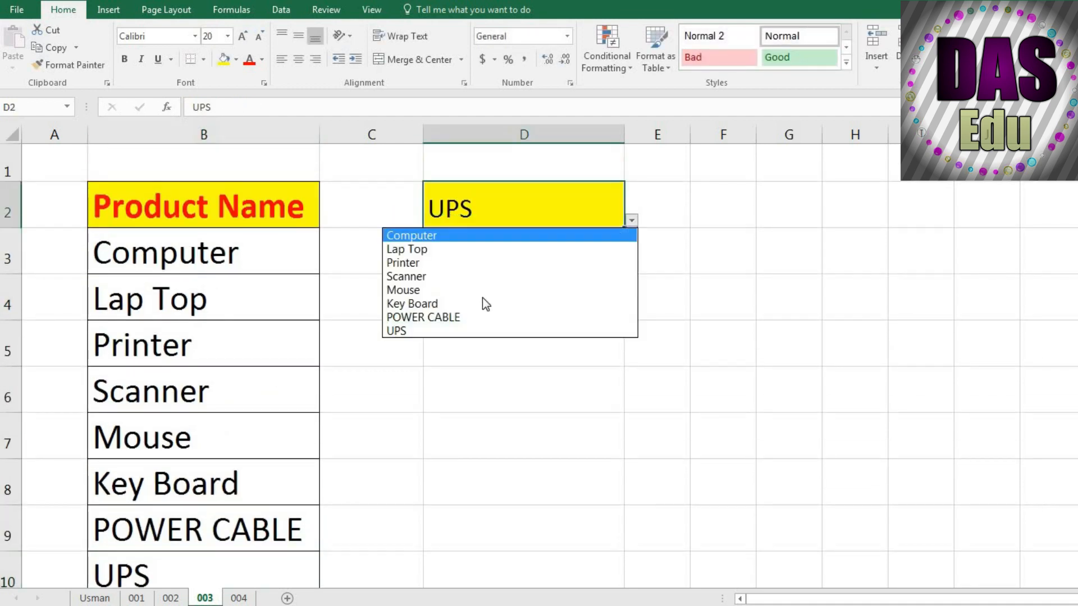
left_click(477, 317)
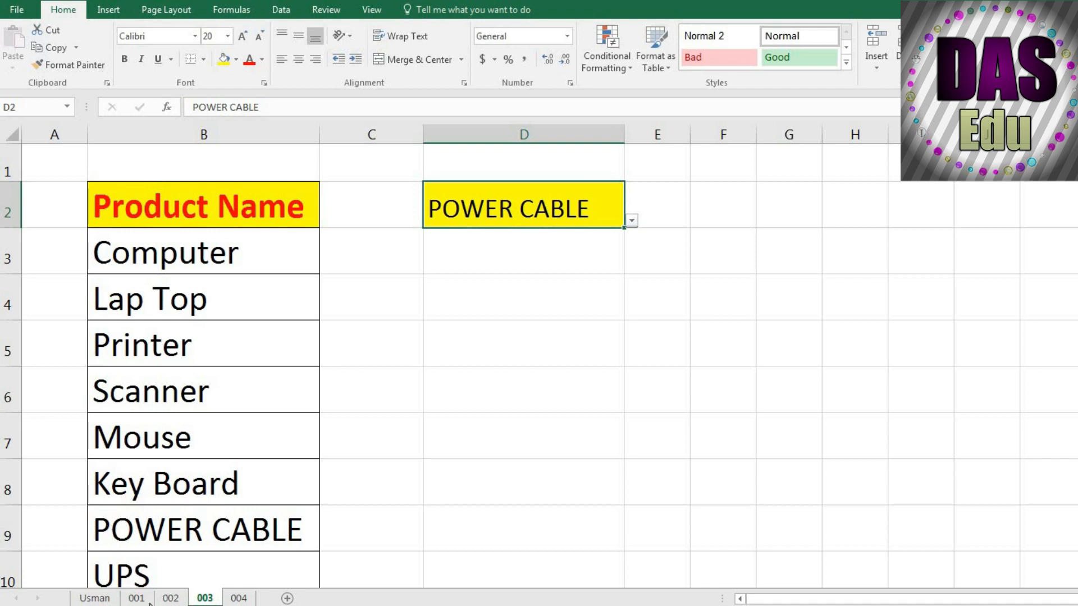
left_click(413, 405)
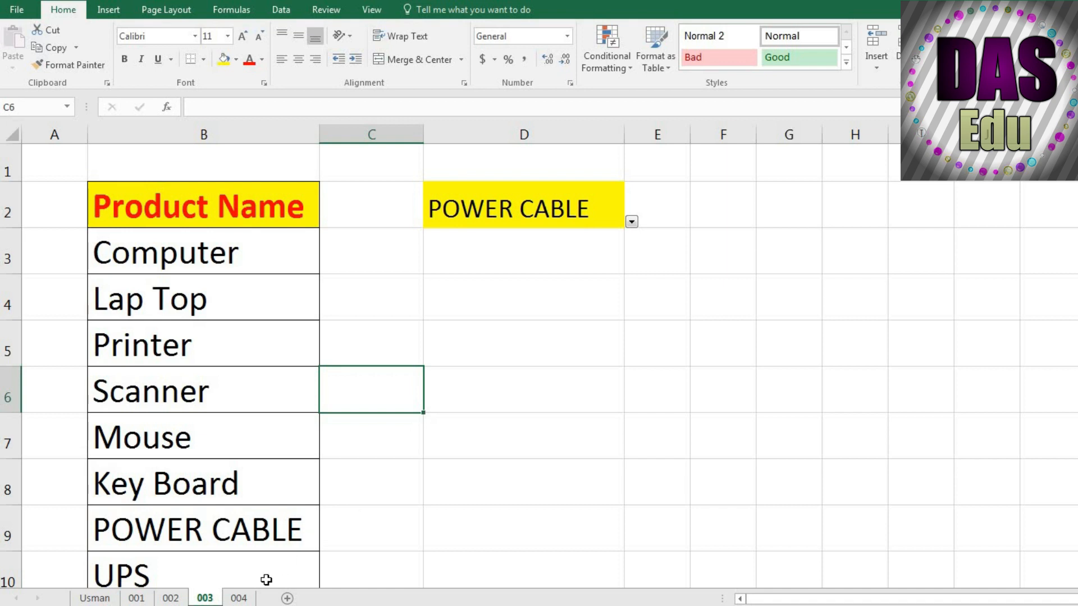
On sheet 004, convert the product list in B2:B9 into a table with headers
left_click(239, 598)
left_click(470, 385)
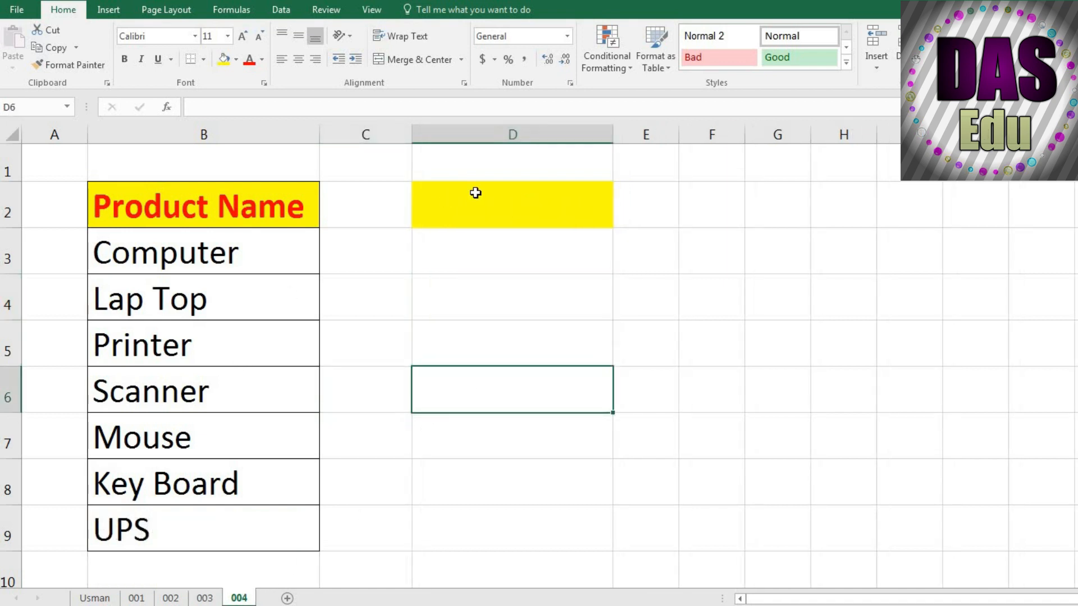
left_click(474, 193)
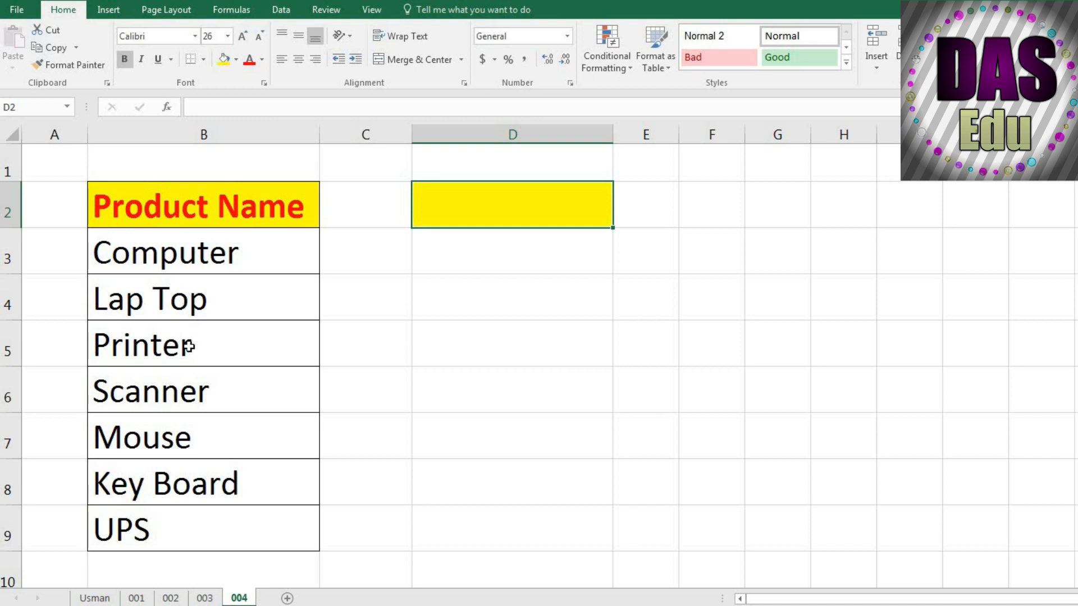
left_click_drag(151, 204, 177, 531)
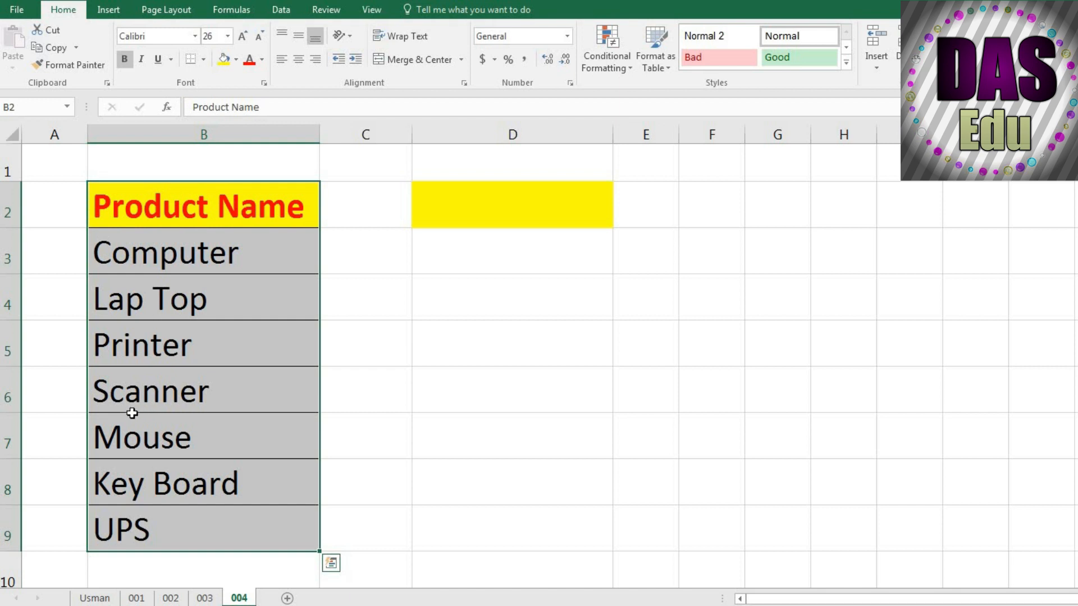
left_click(104, 10)
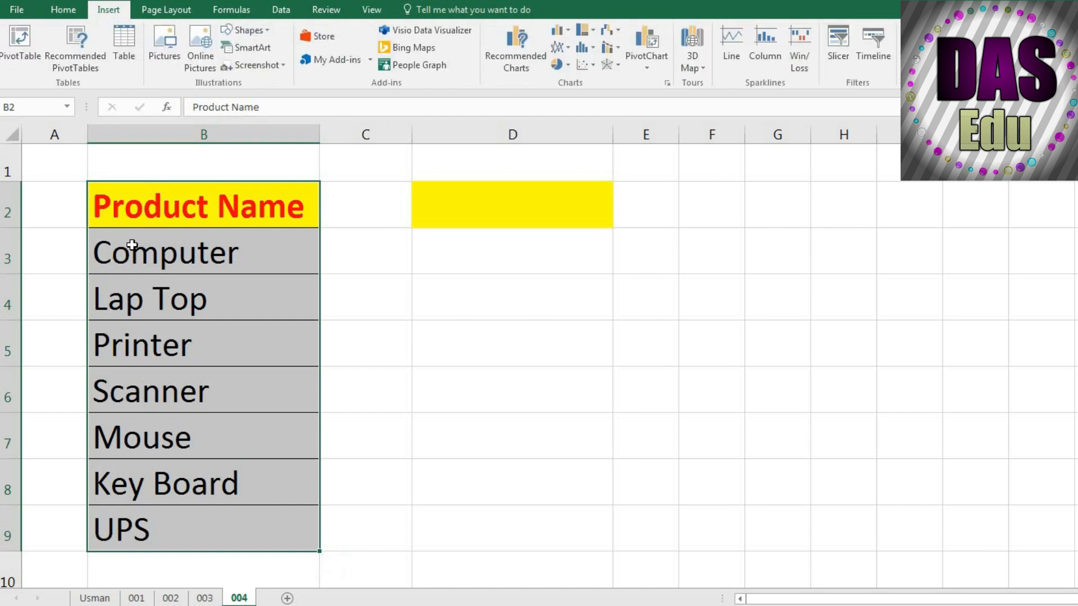
left_click(125, 47)
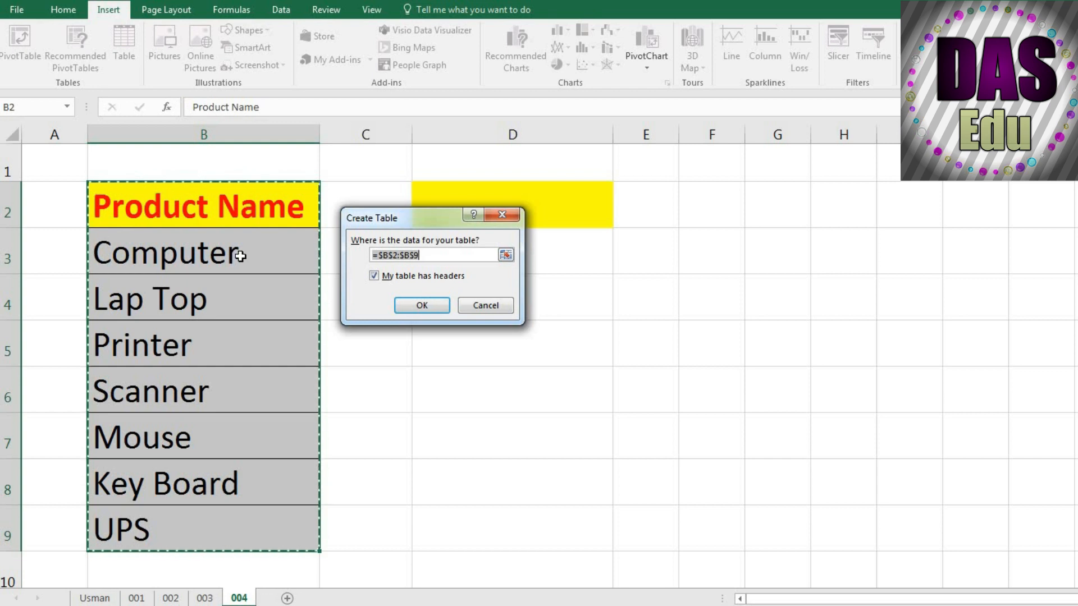
key("super+plus")
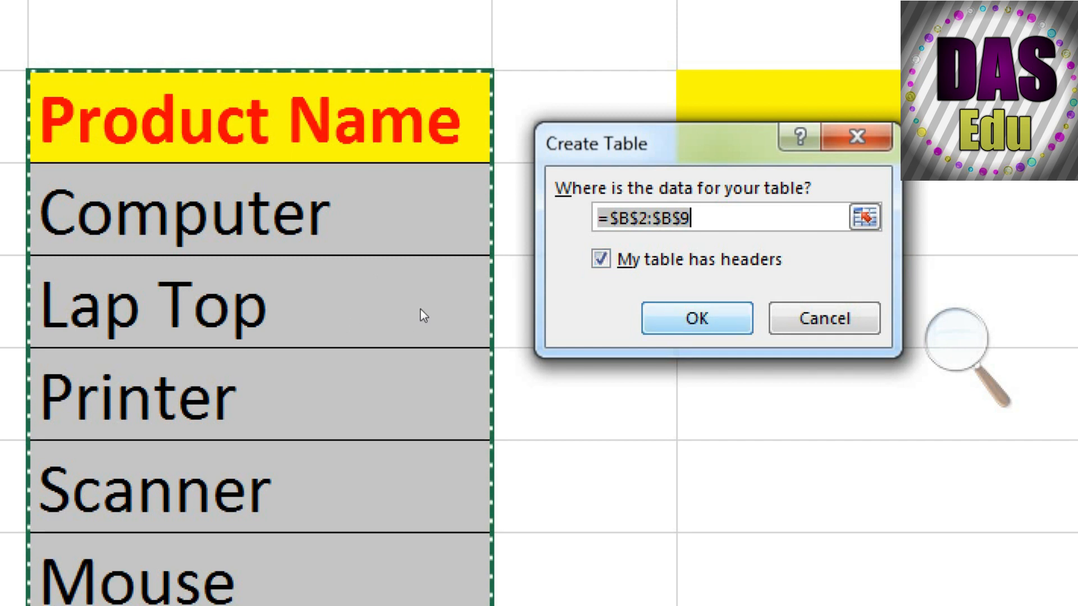
key("Return")
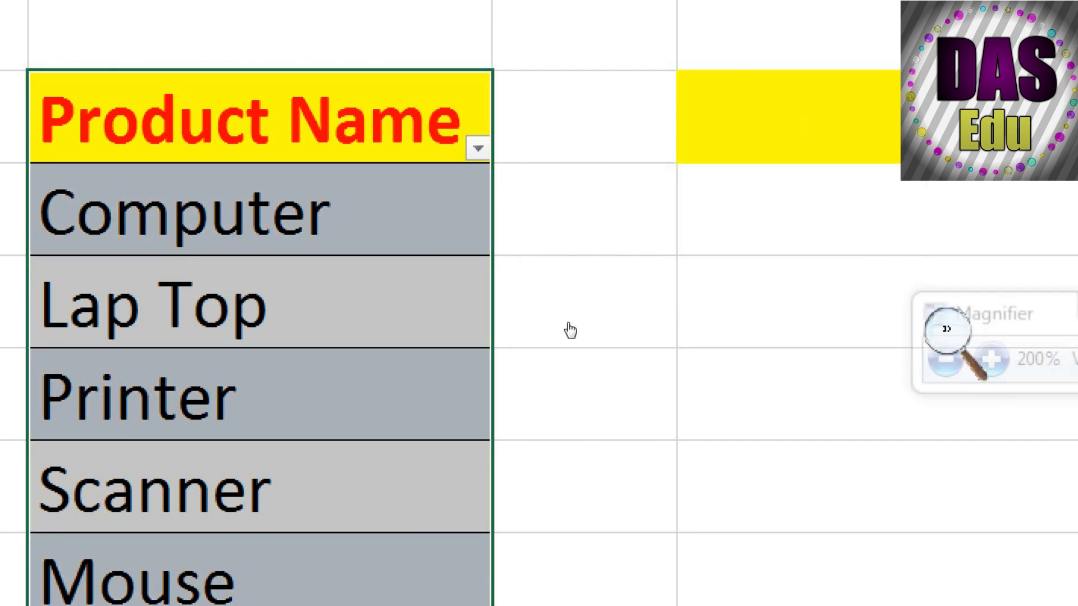
key("super+minus")
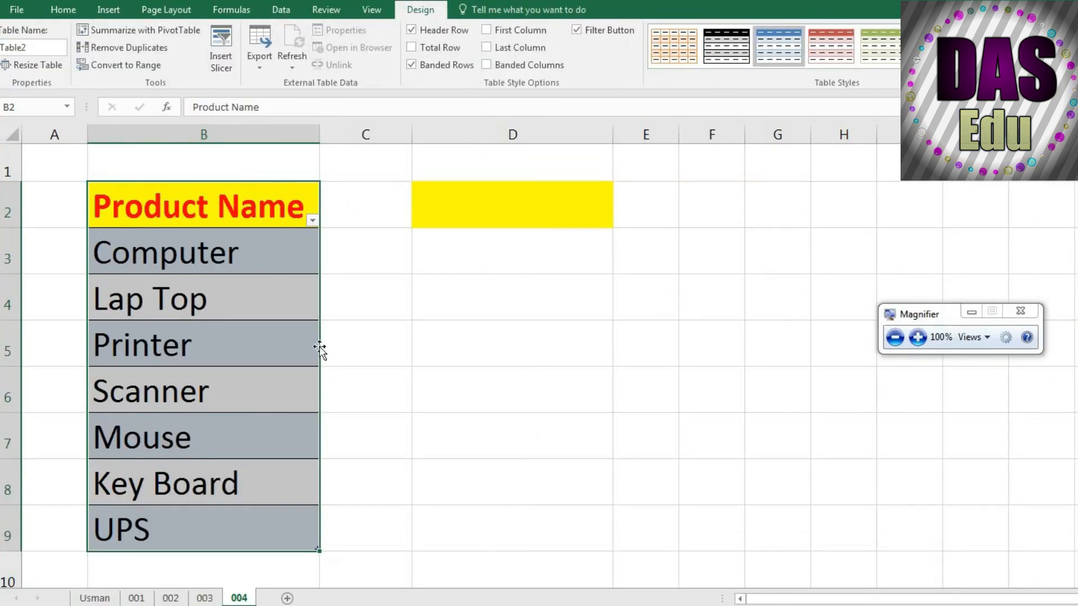
left_click(470, 312)
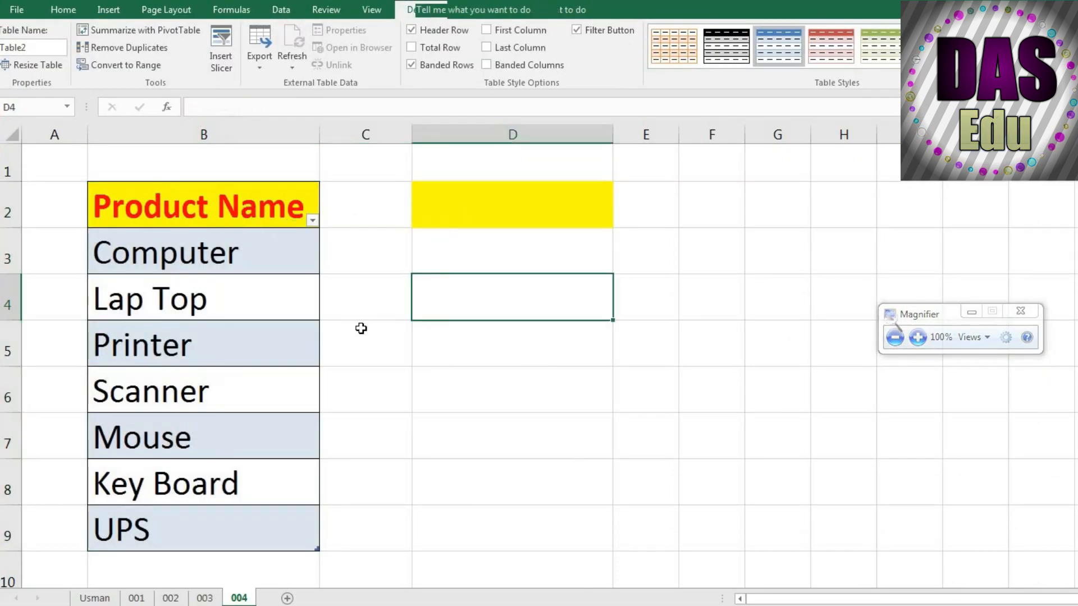
Add List data validation to cell D2 on sheet 004 with =$B$2:$B$9 as the source
left_click(485, 203)
left_click(281, 13)
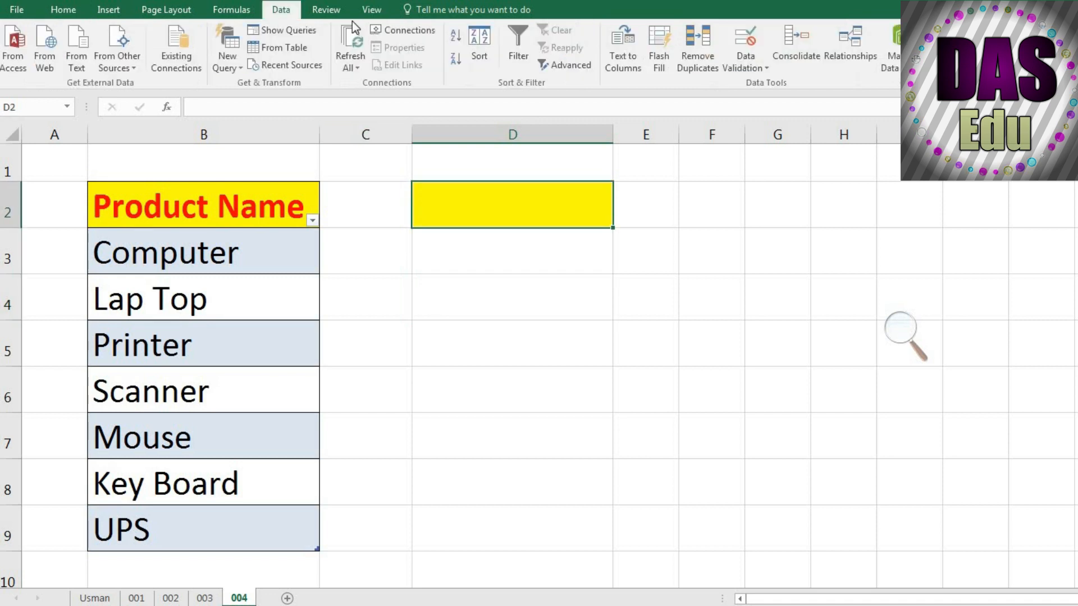
left_click(757, 68)
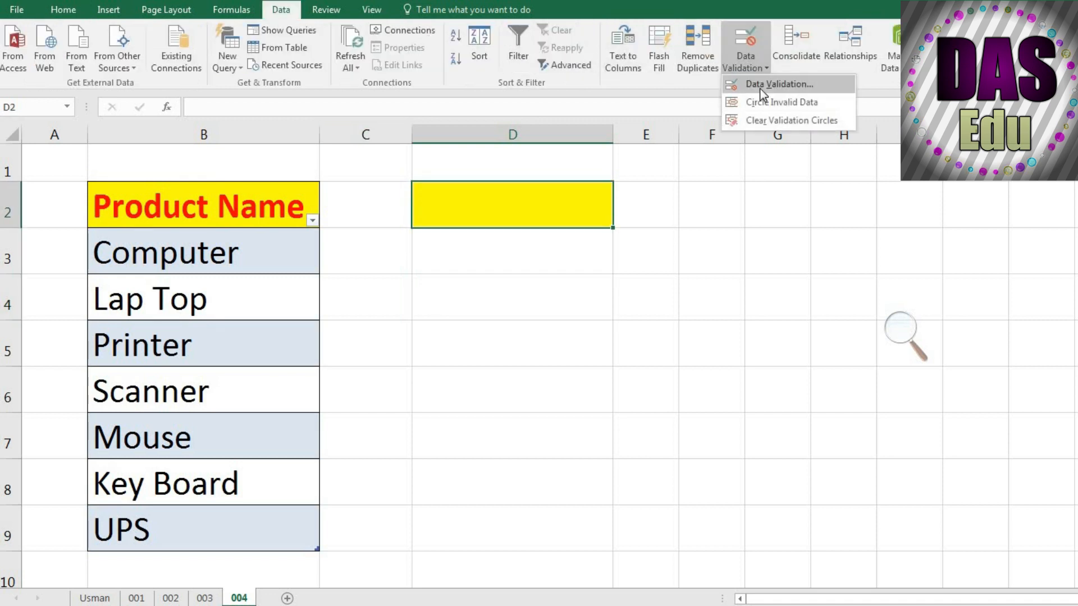
left_click(765, 84)
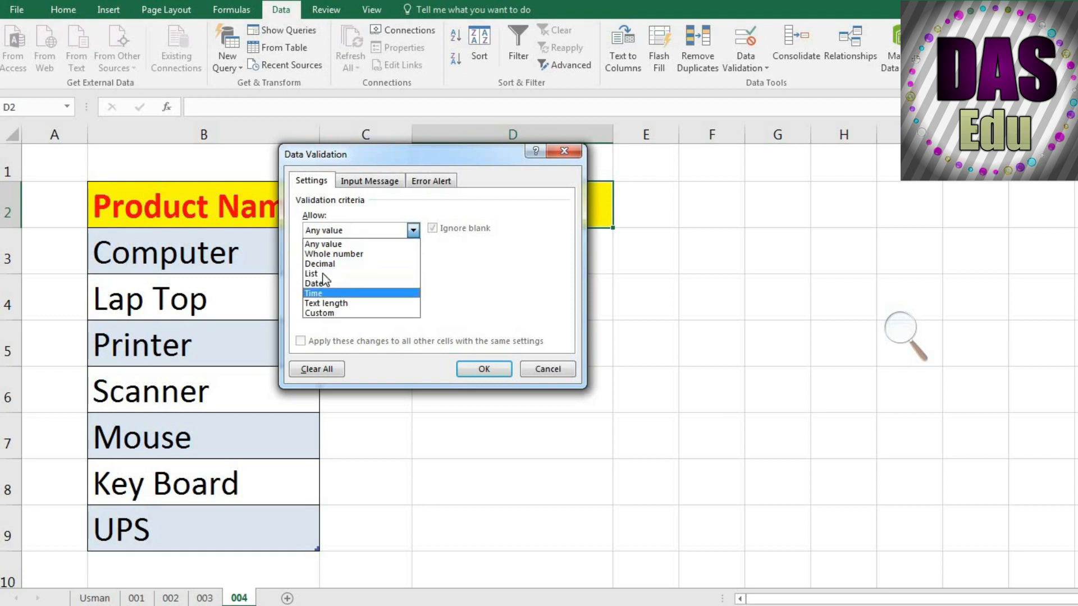
left_click(352, 275)
left_click(368, 293)
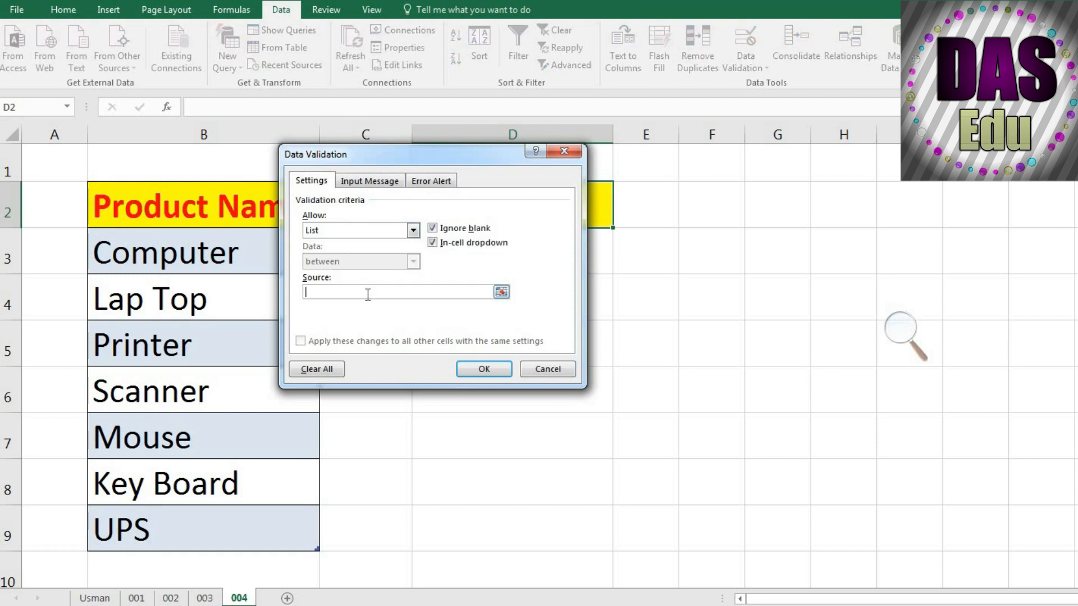
left_click_drag(149, 204, 178, 527)
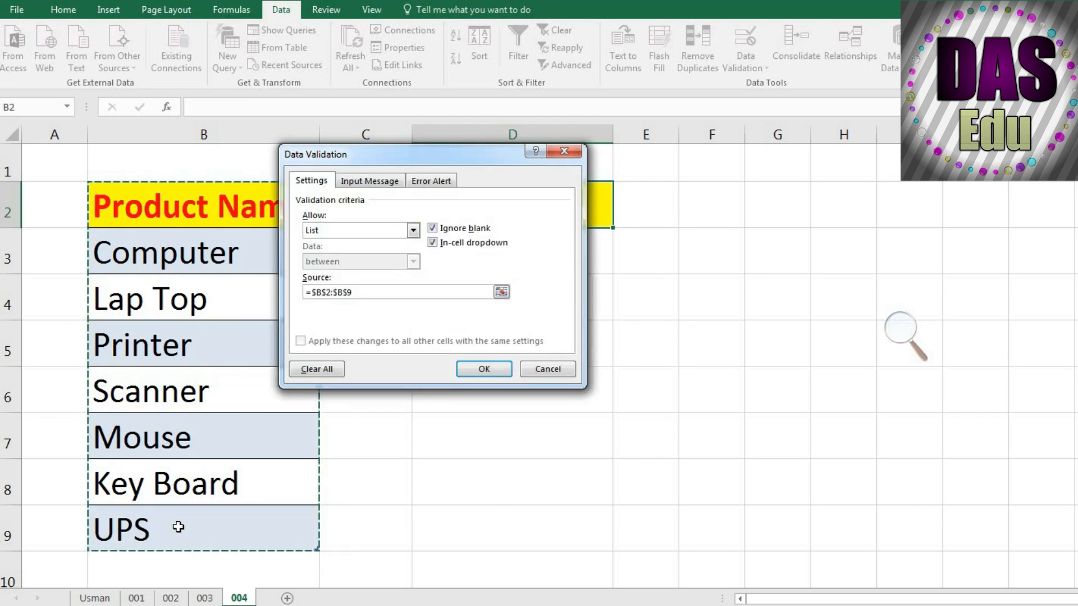
key("Escape")
left_click(538, 254)
Choose UPS from the drop-down list in cell D2 of sheet 004
left_click(587, 207)
left_click(620, 221)
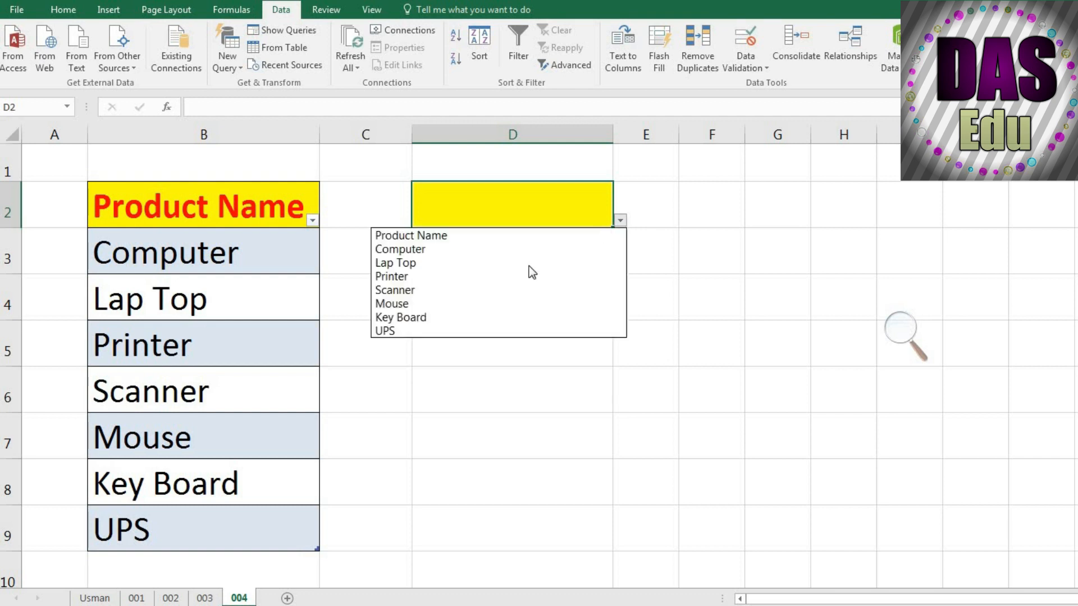
left_click(437, 332)
Enter Led as a new product in cell B10, directly below UPS
scroll(251, 450, "down", 3)
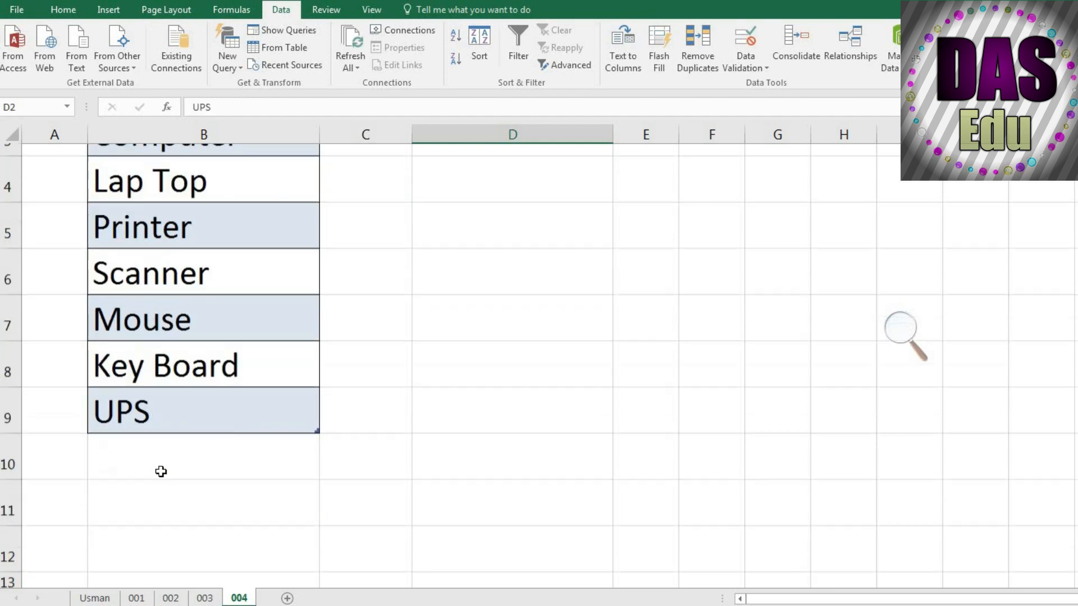
left_click(160, 401)
left_click(186, 437)
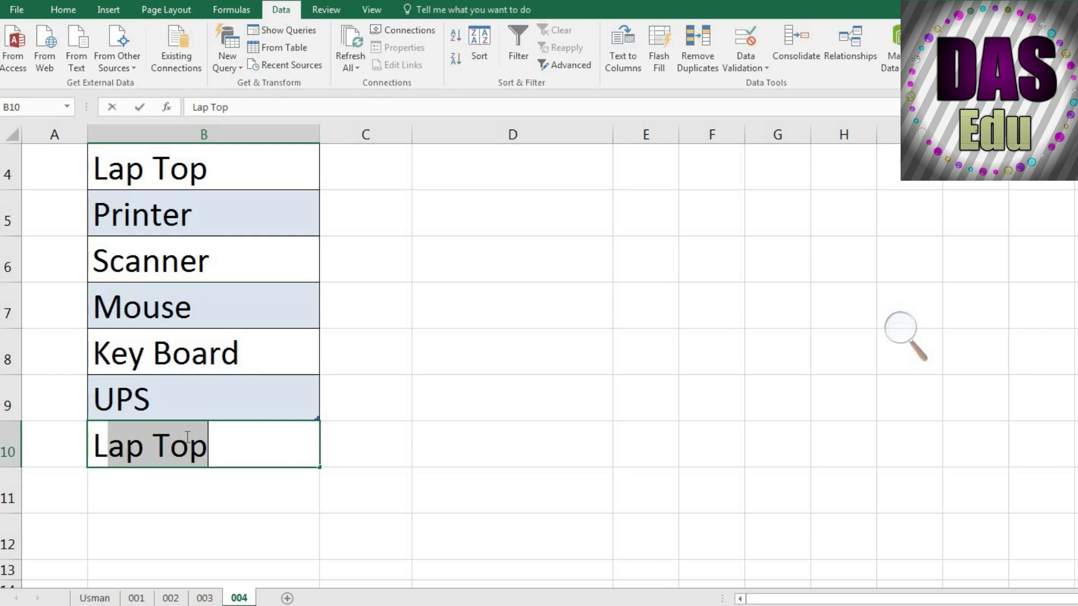
type("Led")
key("Return")
Choose Led from the drop-down list in cell D2 of sheet 004
scroll(452, 307, "up", 3)
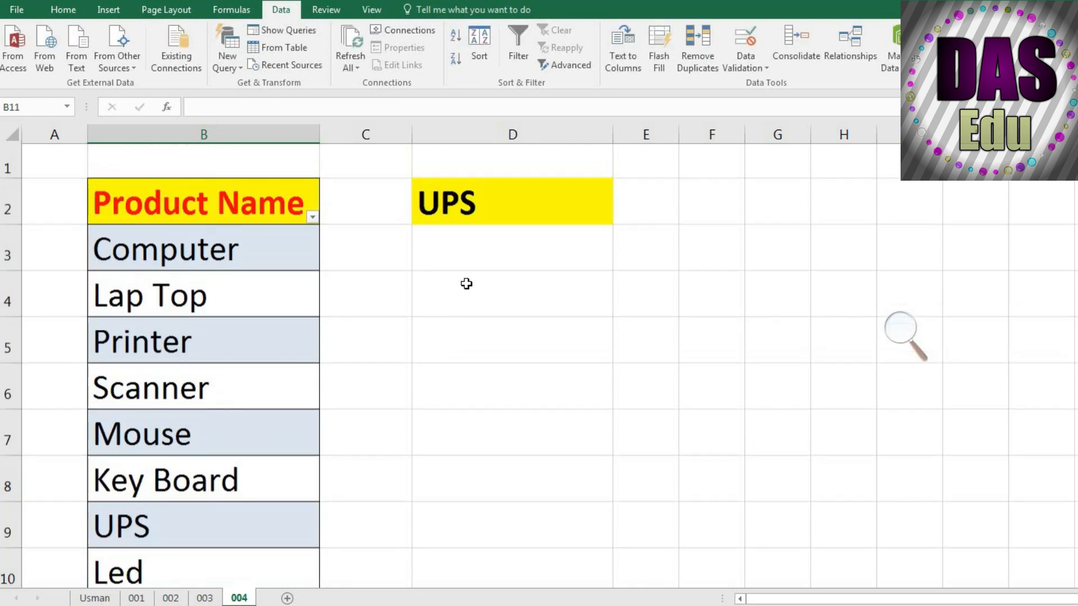
left_click(573, 225)
left_click(622, 221)
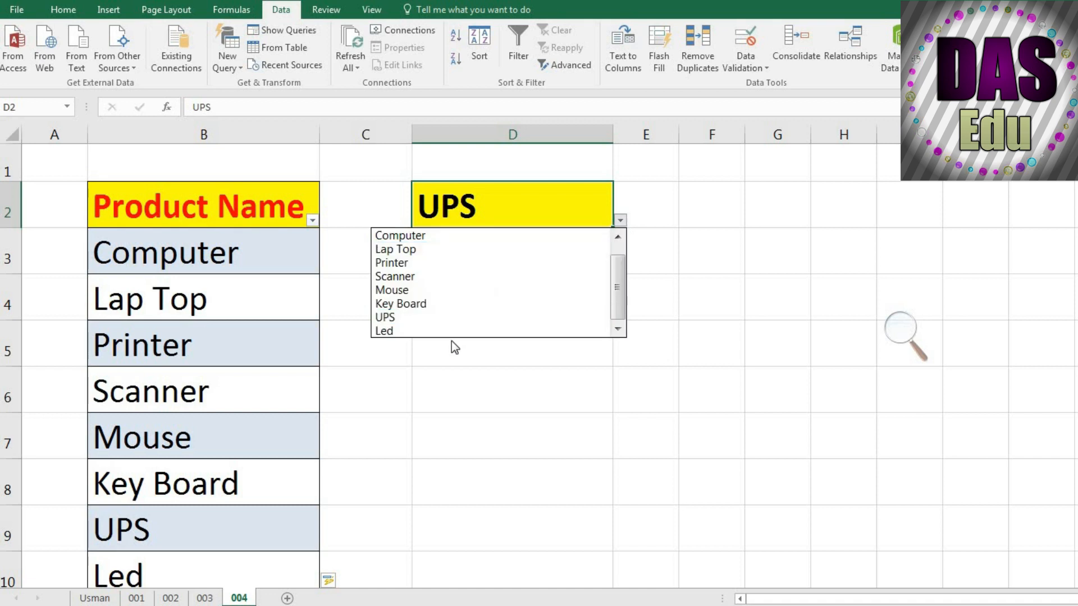
left_click(433, 336)
Enter POWER CABLE as a new product in cell B11, directly below Led
scroll(307, 383, "down", 2)
scroll(306, 383, "down", 4)
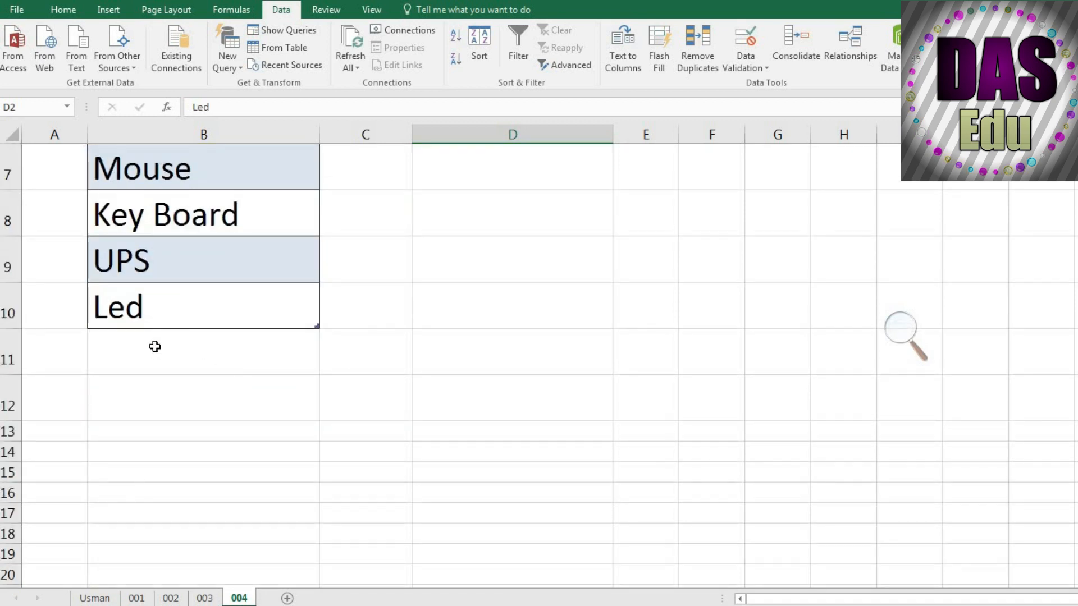
left_click(165, 359)
type("P")
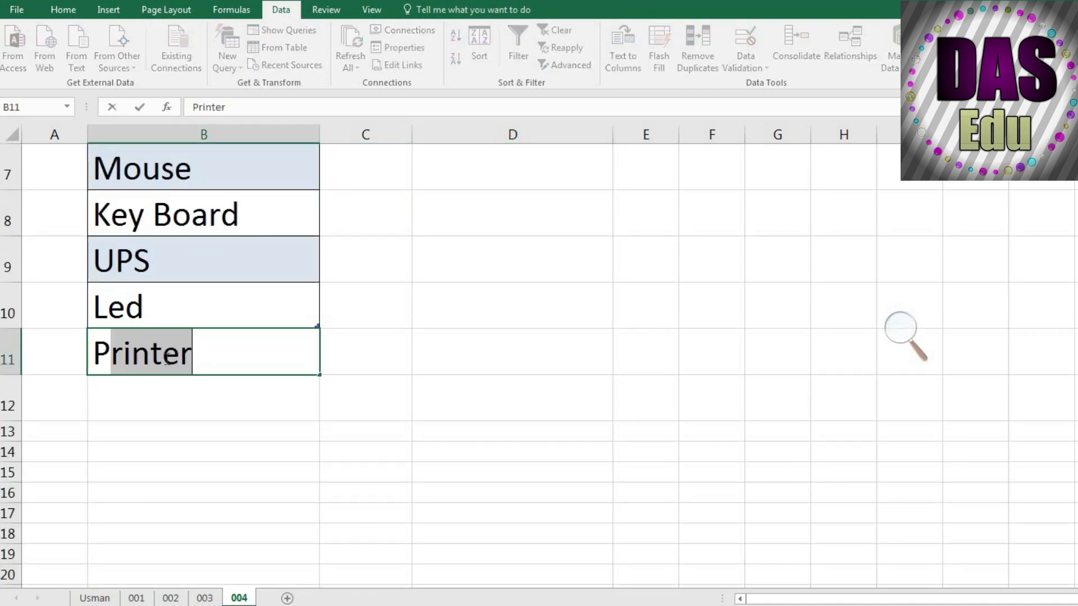
type("OWER CABLE")
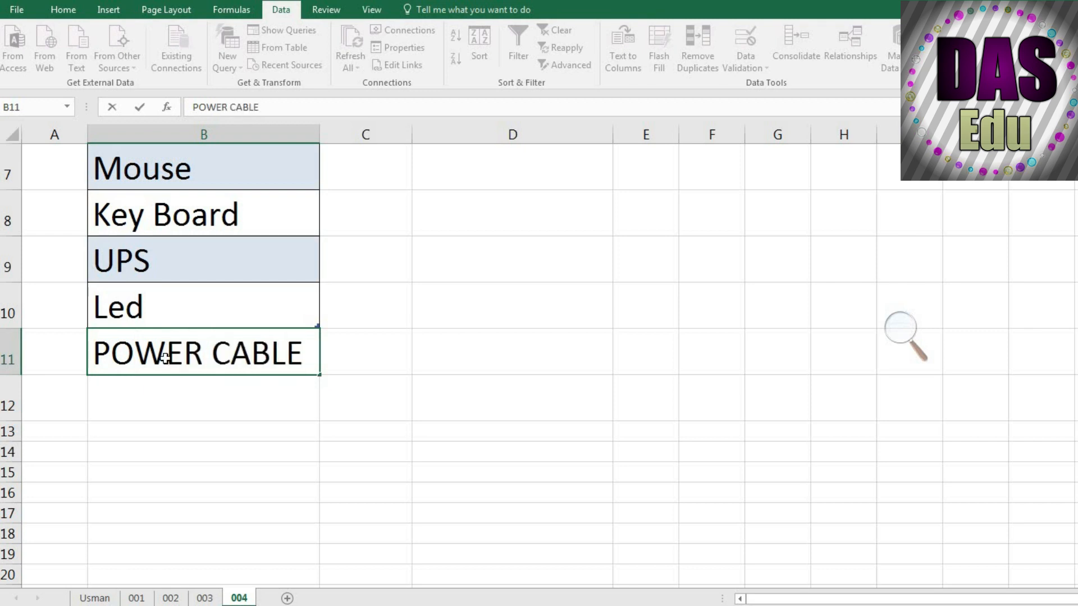
key("Up")
Choose POWER CABLE from the drop-down list in cell D2 and widen column D to fit the text
scroll(303, 284, "up", 2)
left_click(474, 264)
left_click(604, 222)
left_click(621, 222)
left_click(457, 335)
left_click_drag(613, 135, 647, 136)
left_click(513, 313)
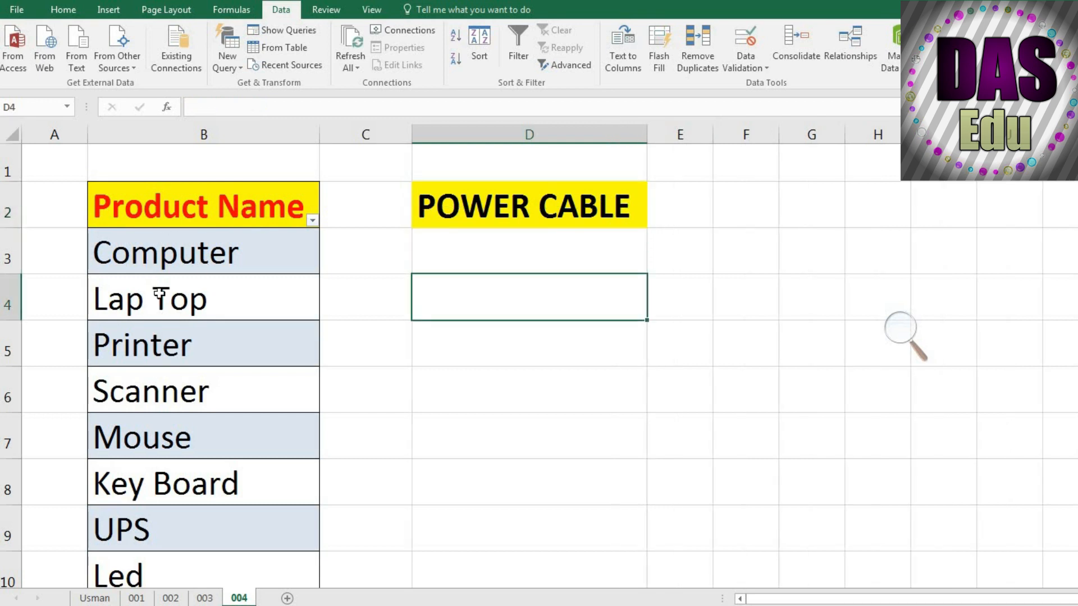
left_click_drag(185, 261, 215, 490)
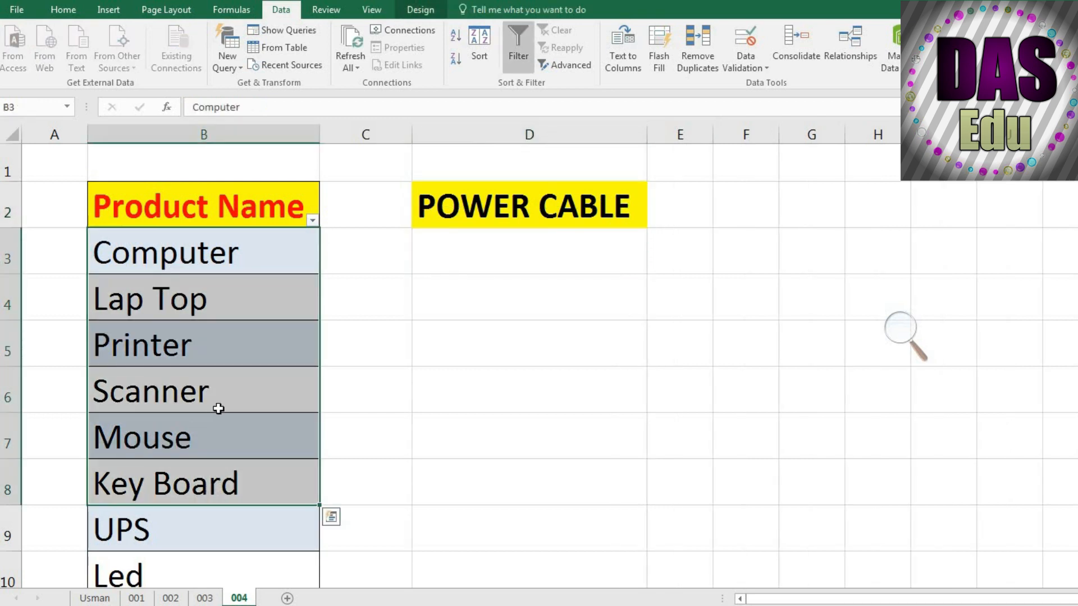
left_click(572, 361)
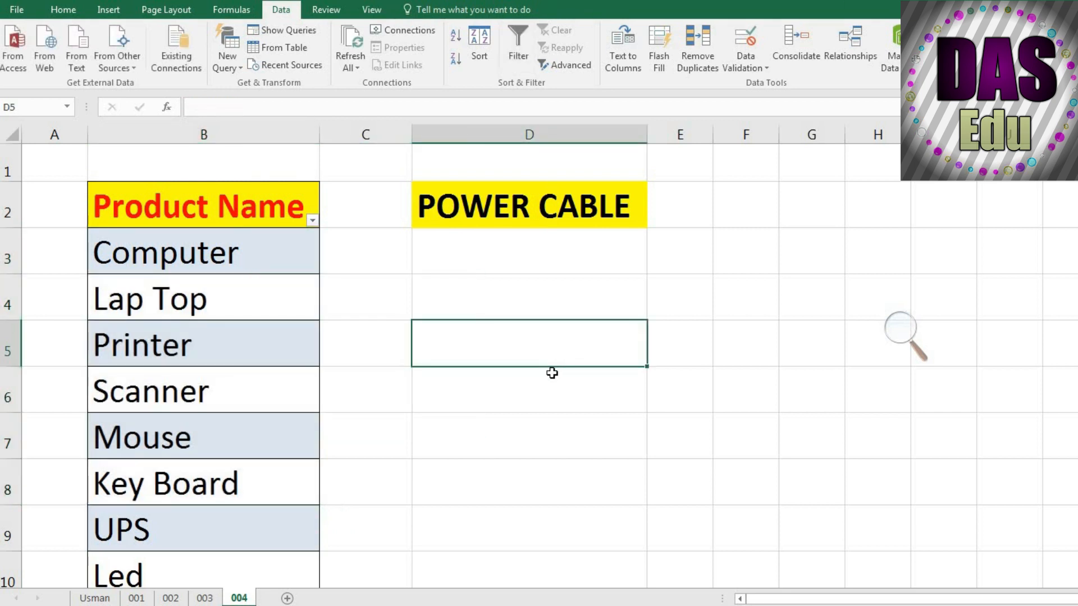